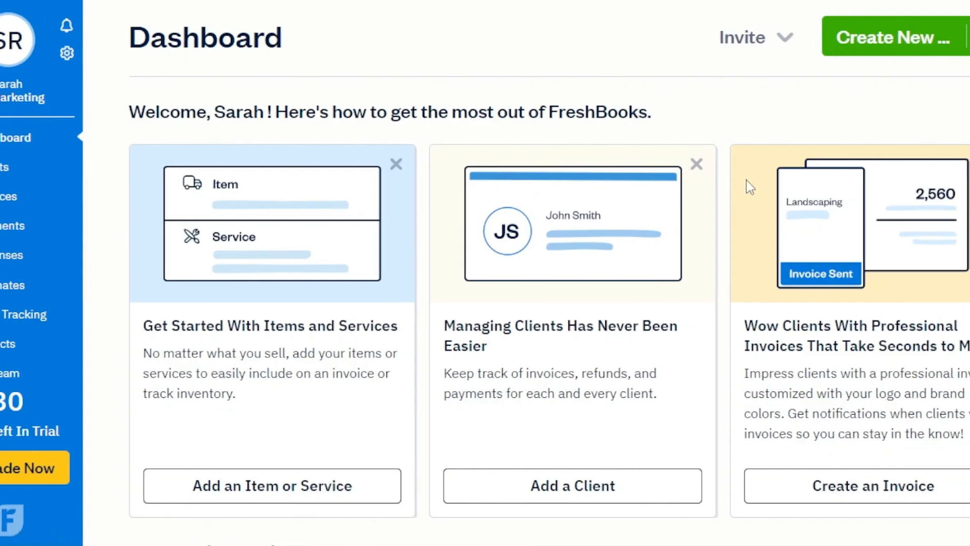
Look over the dashboard's Outstanding Invoices and Total Profit sections
scroll(505, 303, "down", 10)
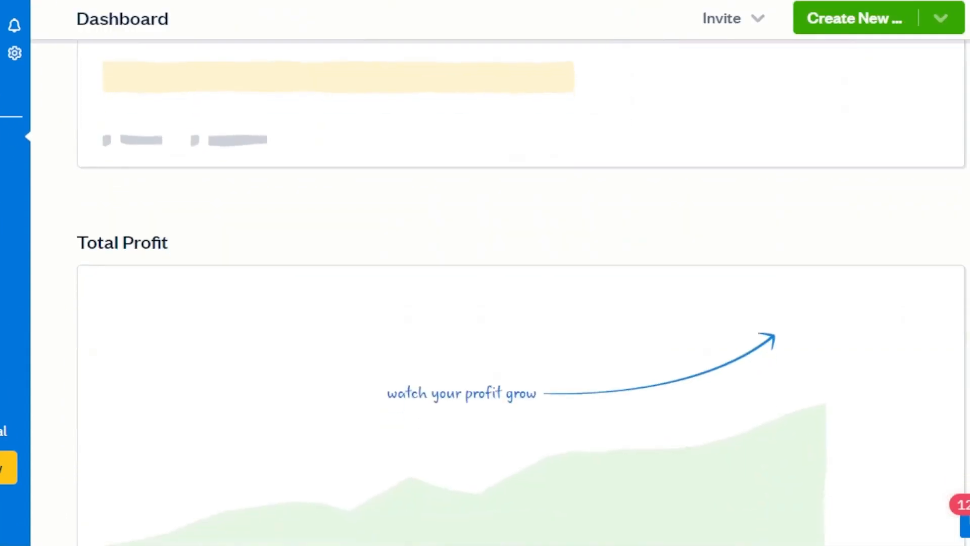
scroll(505, 304, "up", 3)
scroll(506, 303, "up", 1)
scroll(505, 303, "down", 9)
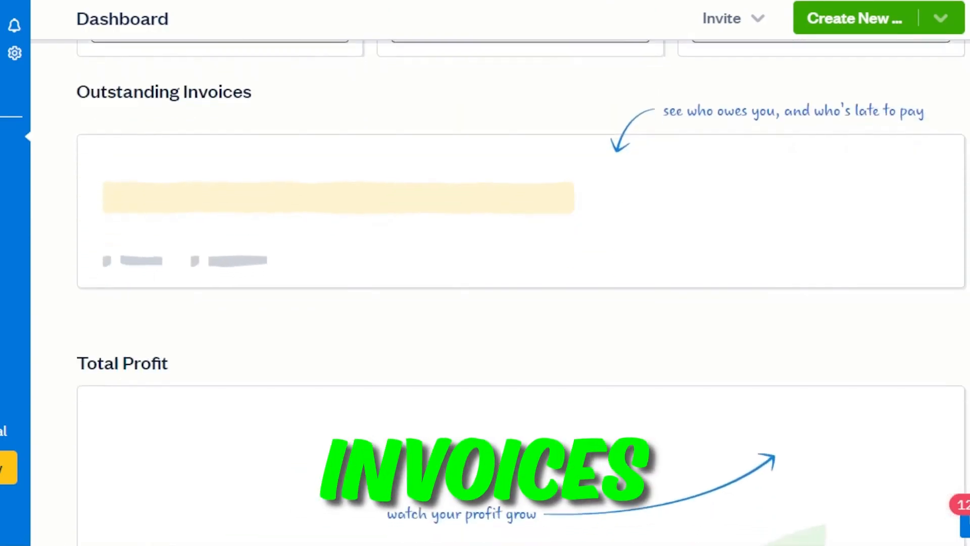
scroll(153, 299, "down", 2)
scroll(153, 299, "up", 10)
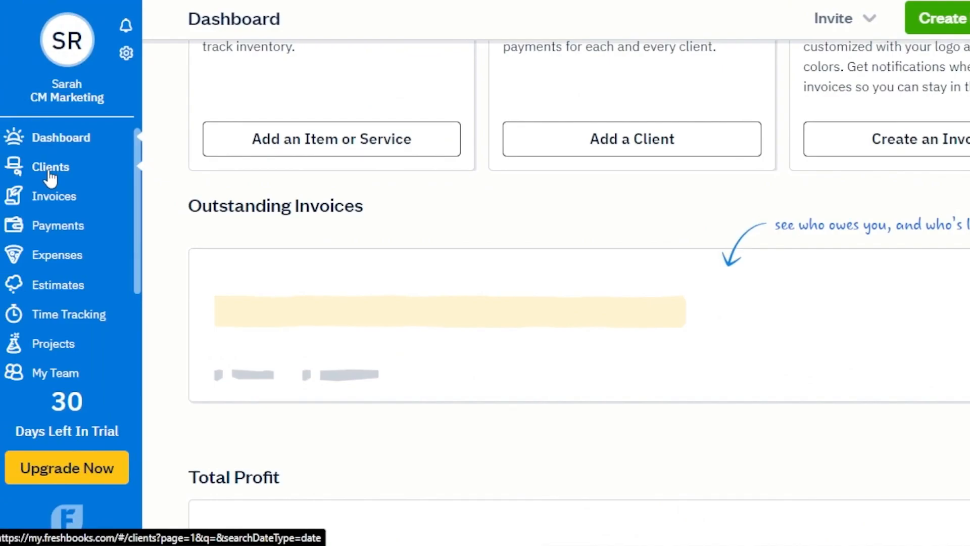
Open the Clients section and start a new client record
left_click(52, 177)
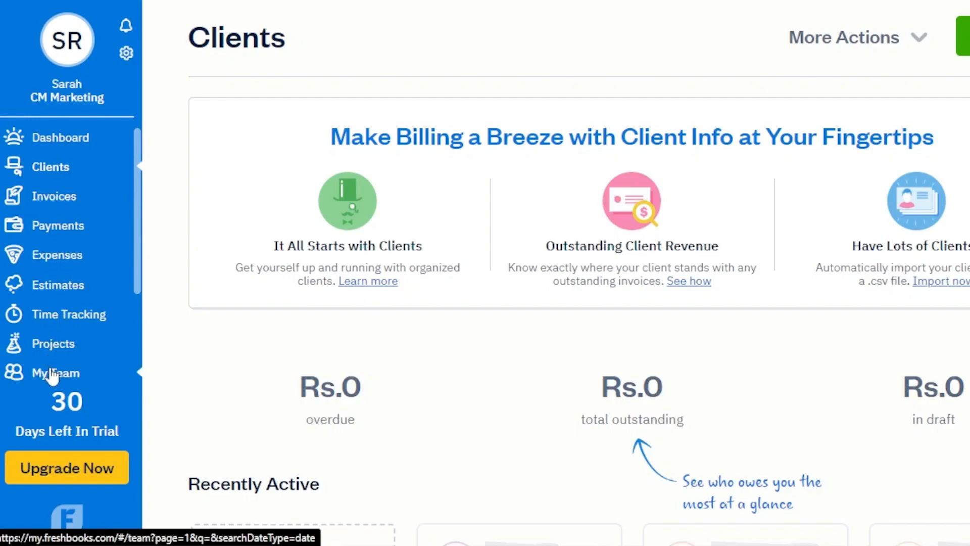
left_click_drag(135, 269, 144, 362)
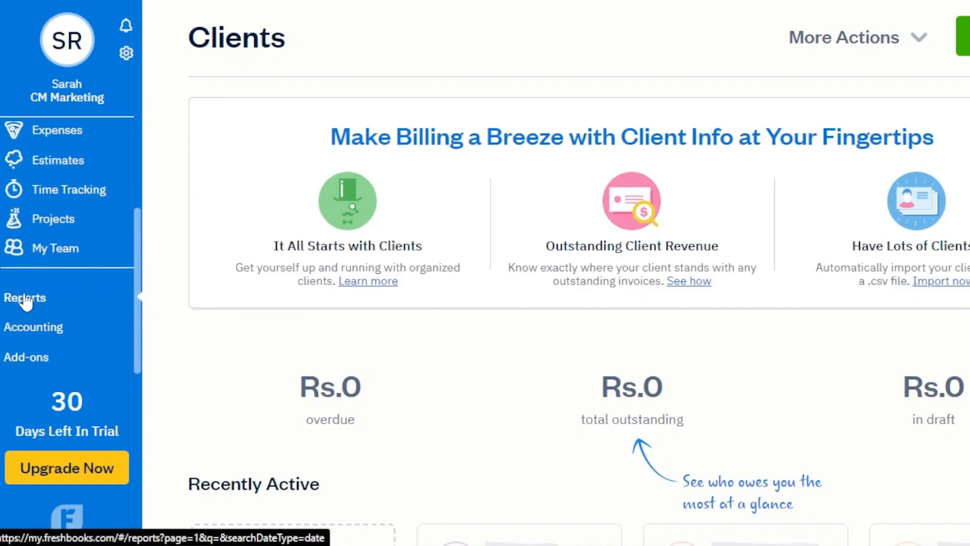
left_click_drag(141, 321, 135, 173)
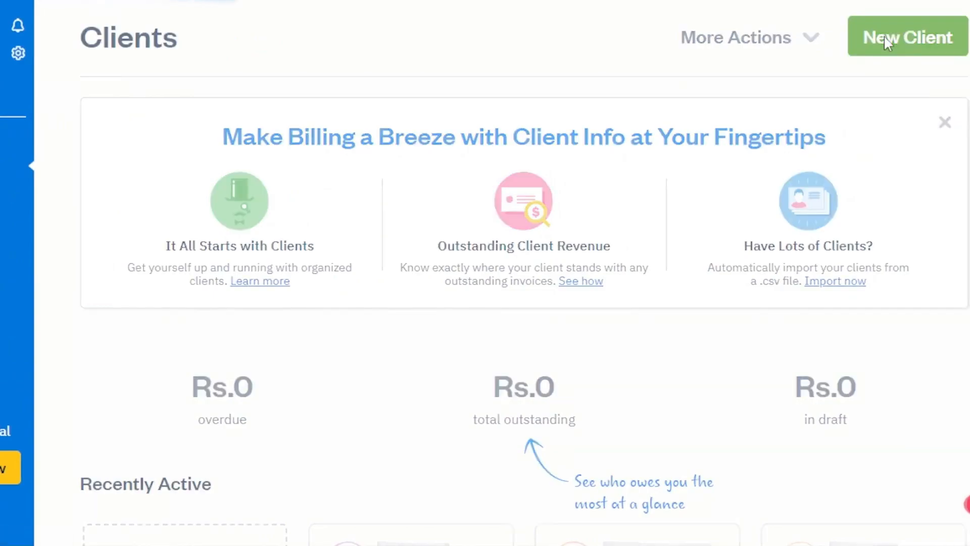
left_click(884, 38)
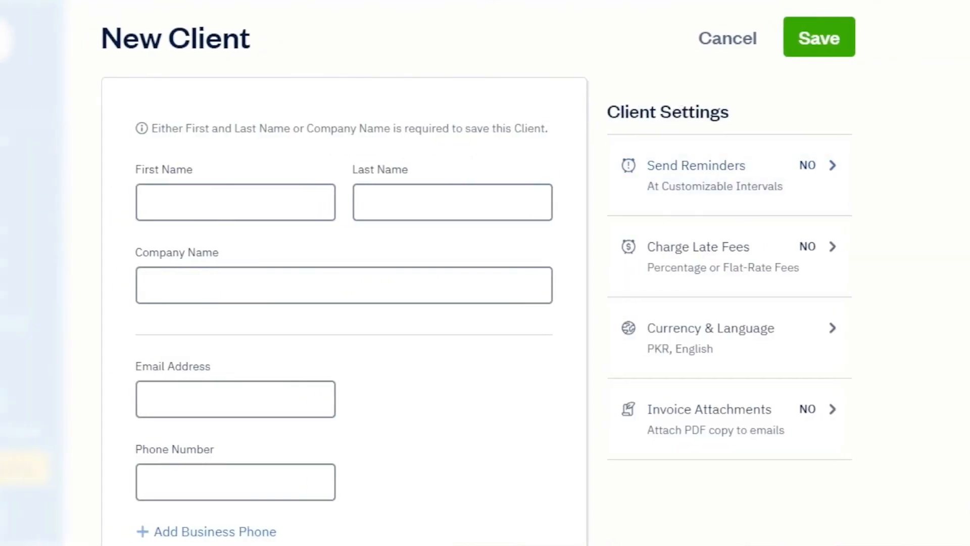
Fill in the client's first name, last name, company name CNM and email address, and save the client
scroll(477, 273, "down", 2)
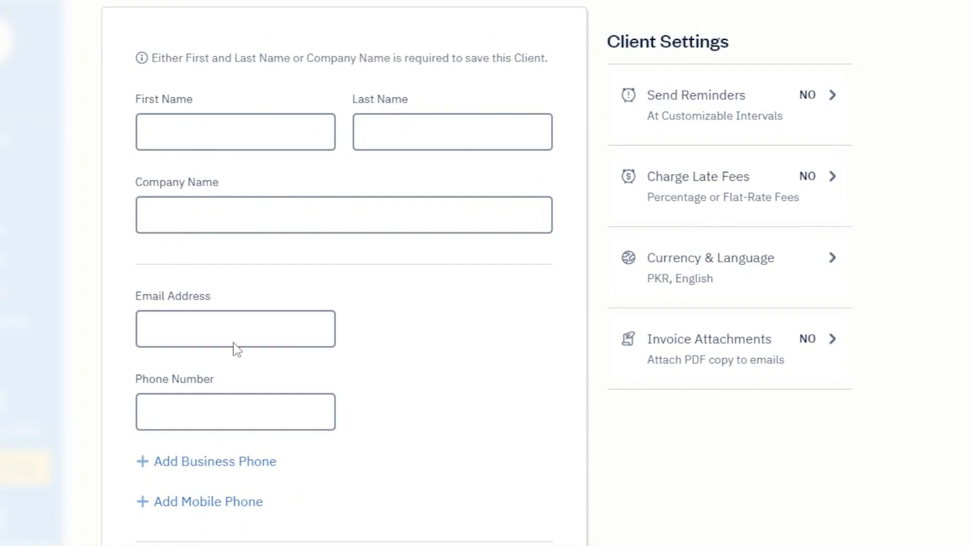
left_click(240, 128)
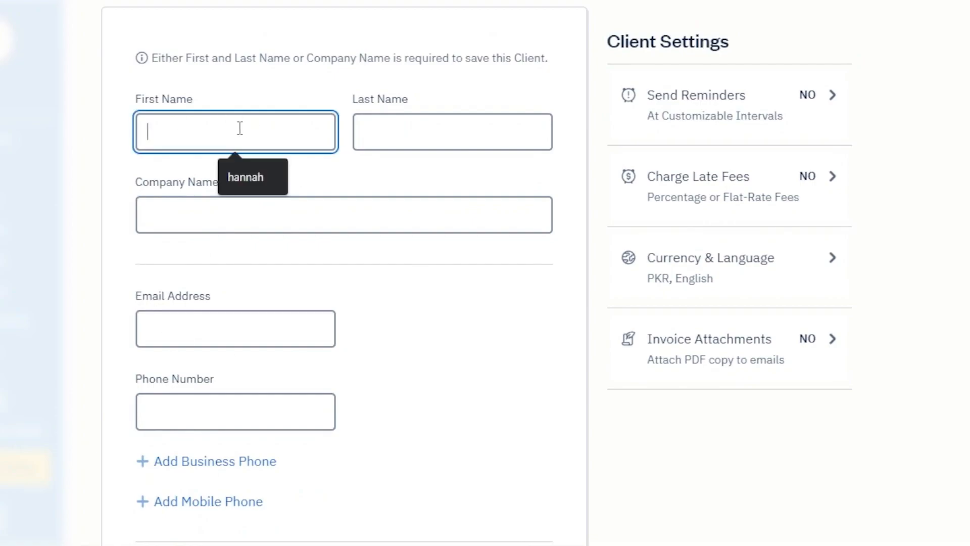
left_click(250, 178)
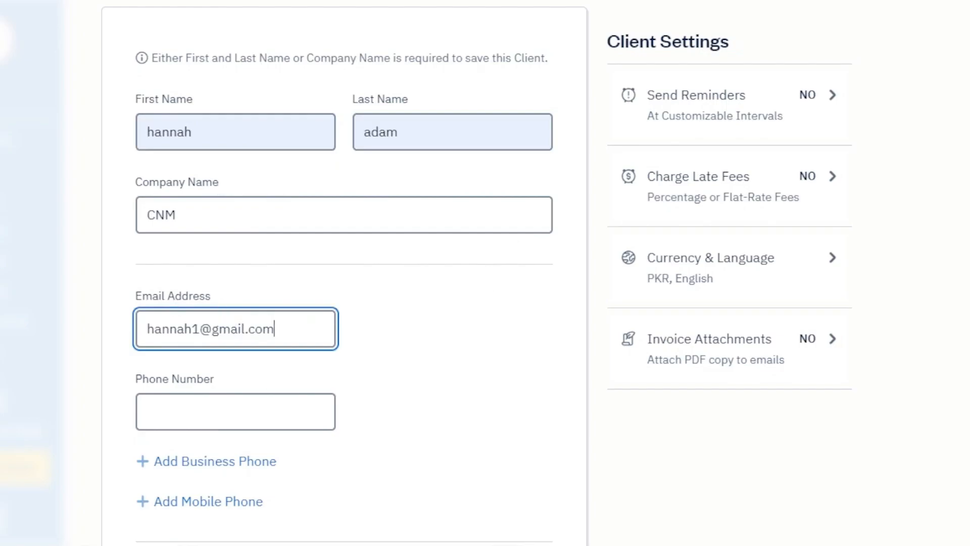
scroll(535, 412, "down", 3)
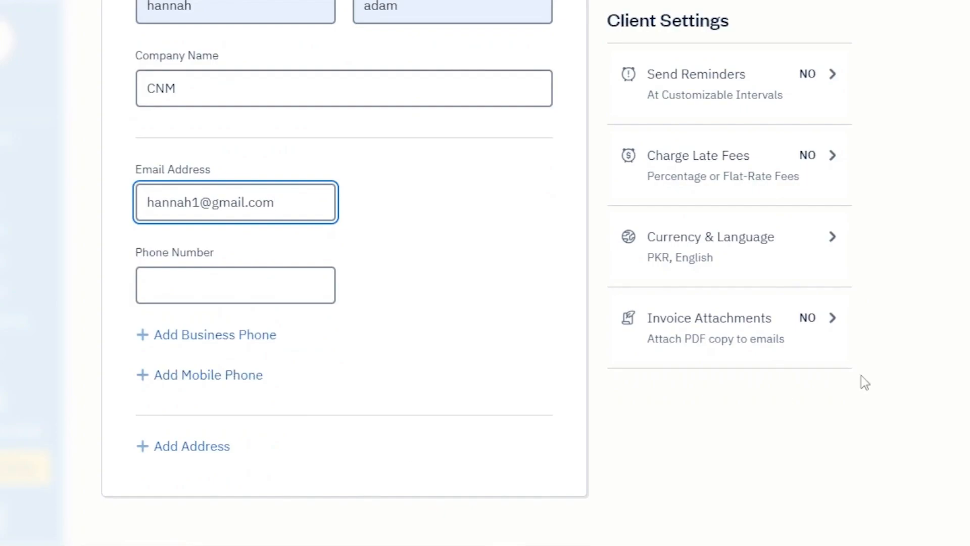
scroll(343, 273, "up", 2)
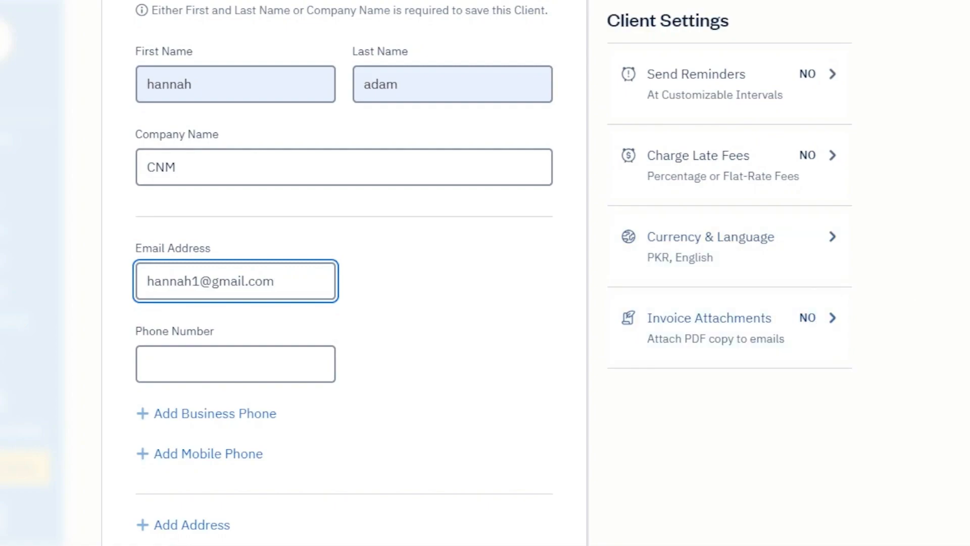
scroll(344, 273, "up", 1)
scroll(343, 273, "up", 3)
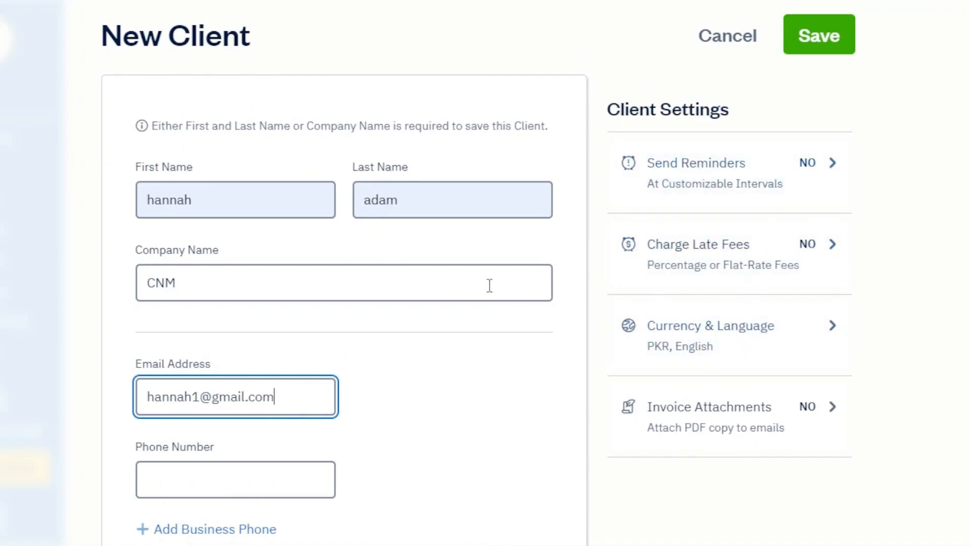
left_click(819, 40)
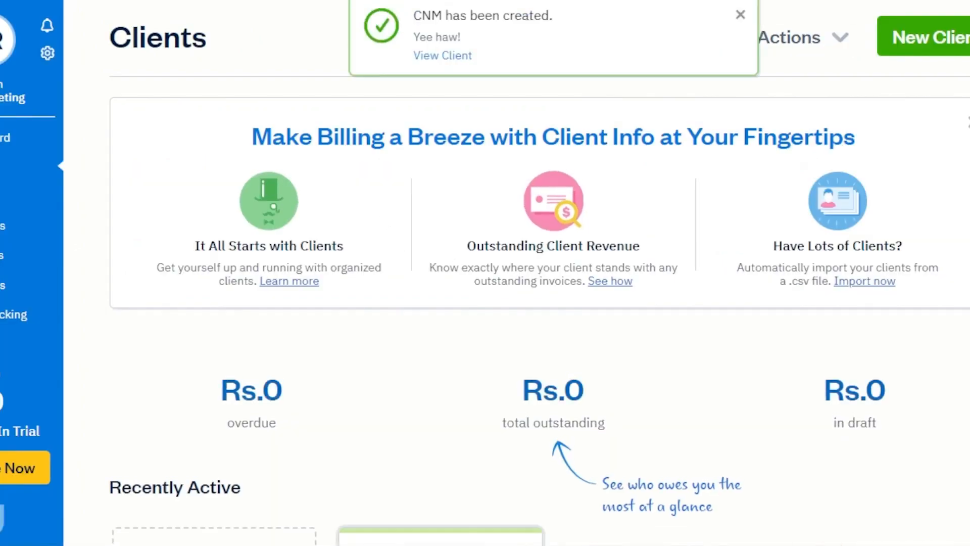
Go to the Invoices section and start a new invoice
scroll(599, 212, "down", 9)
scroll(620, 191, "up", 2)
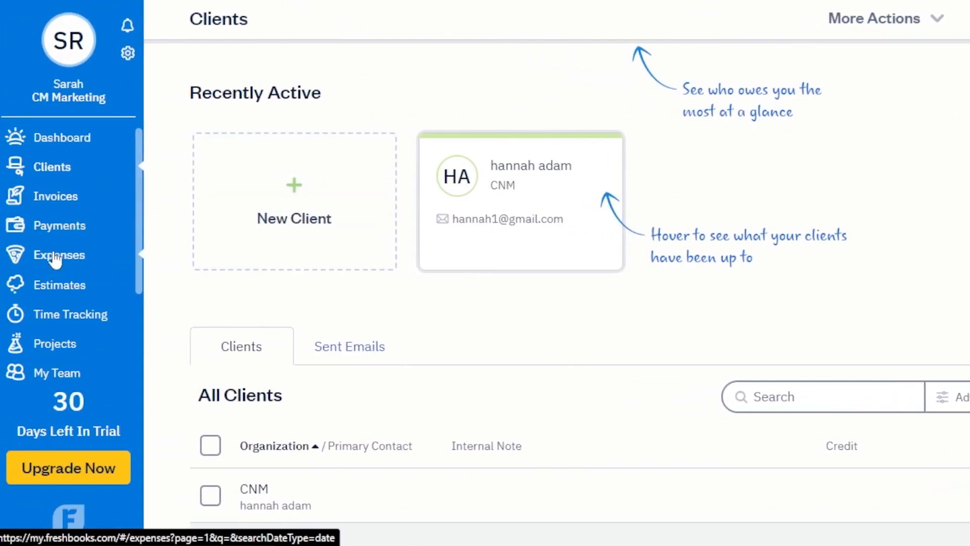
left_click(50, 202)
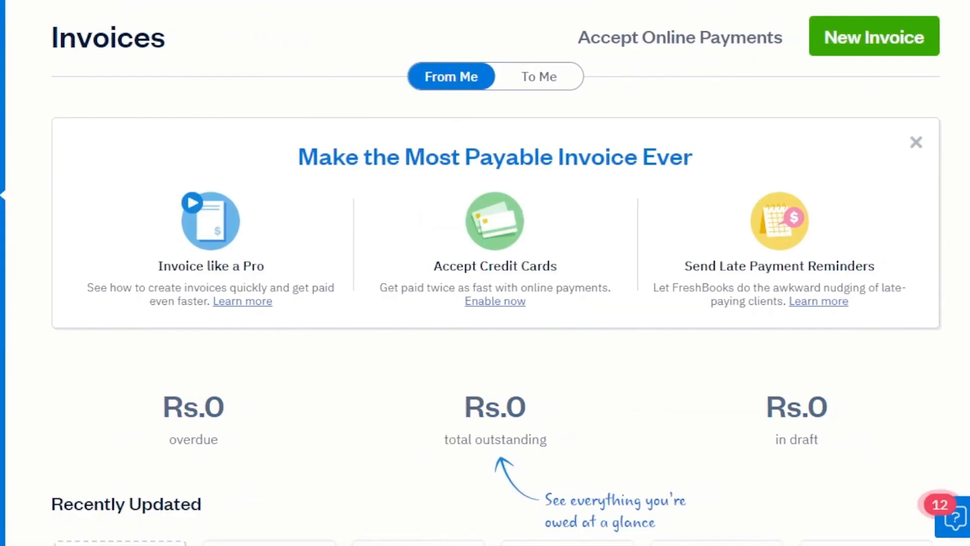
scroll(793, 129, "down", 5)
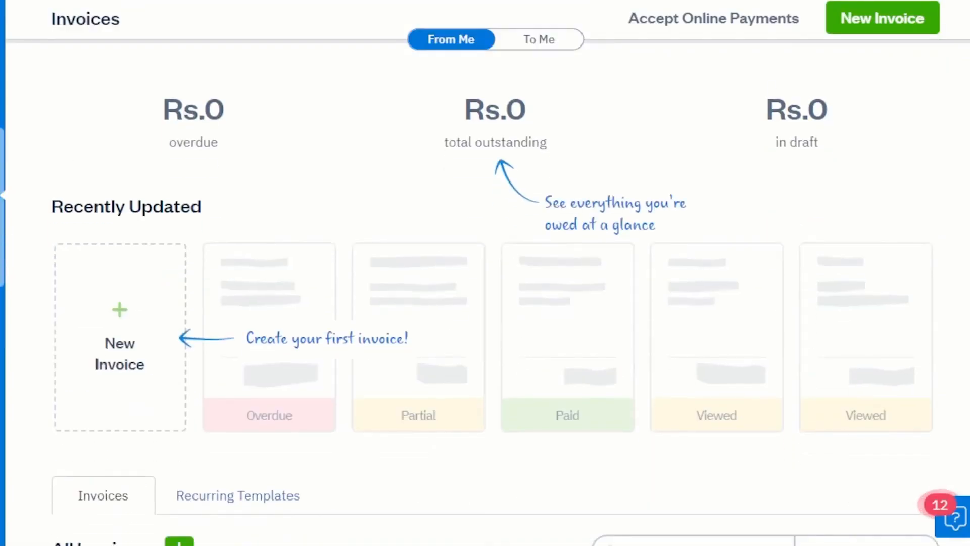
scroll(495, 293, "up", 4)
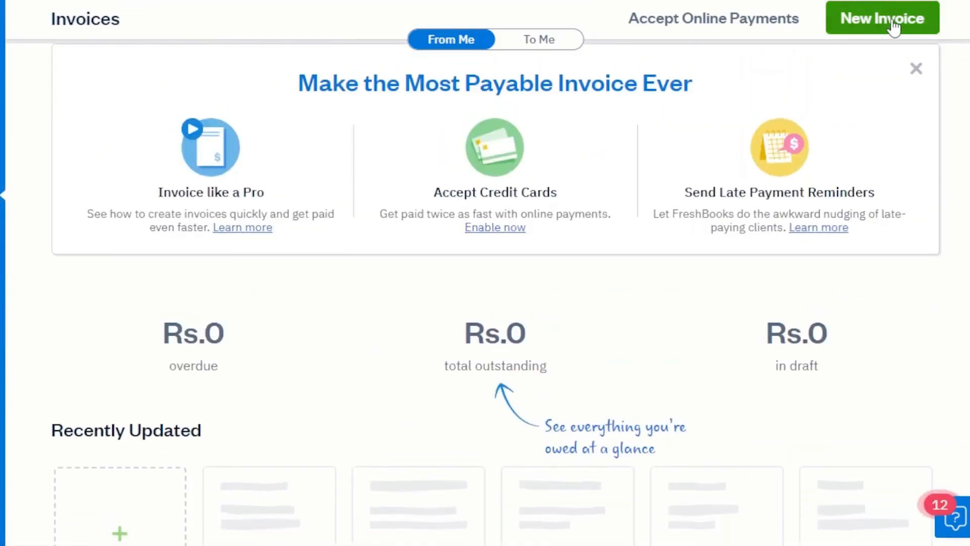
left_click(882, 19)
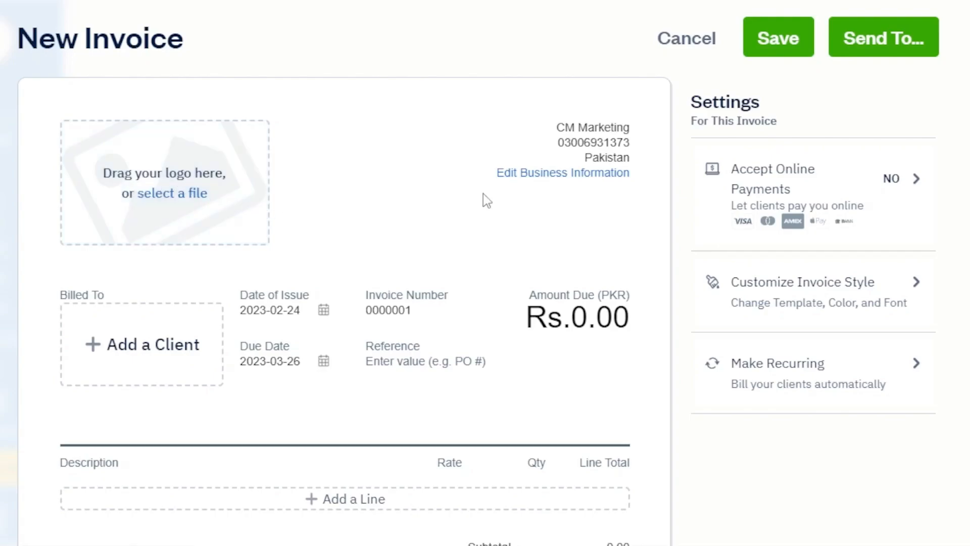
Bill the new invoice to the existing client from the company CNM
scroll(485, 273, "down", 3)
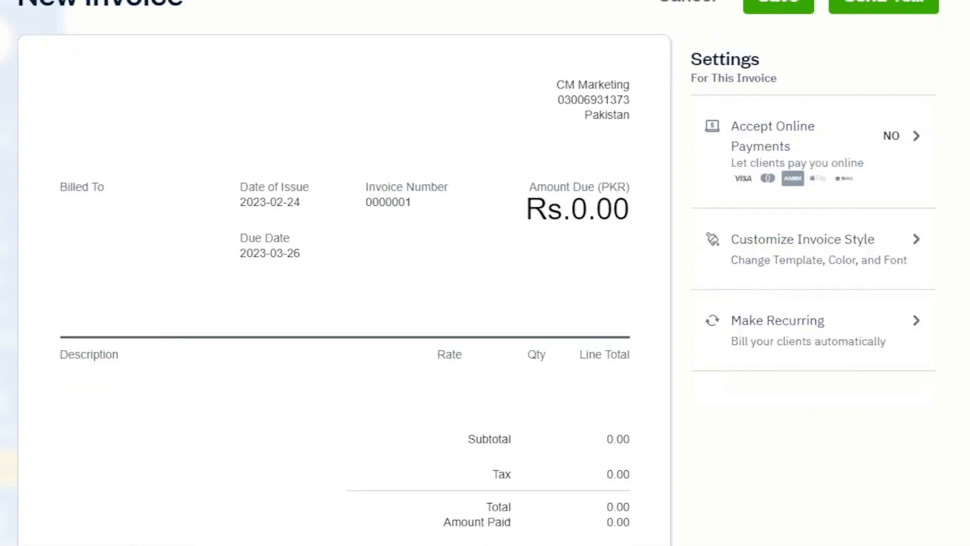
scroll(232, 130, "up", 1)
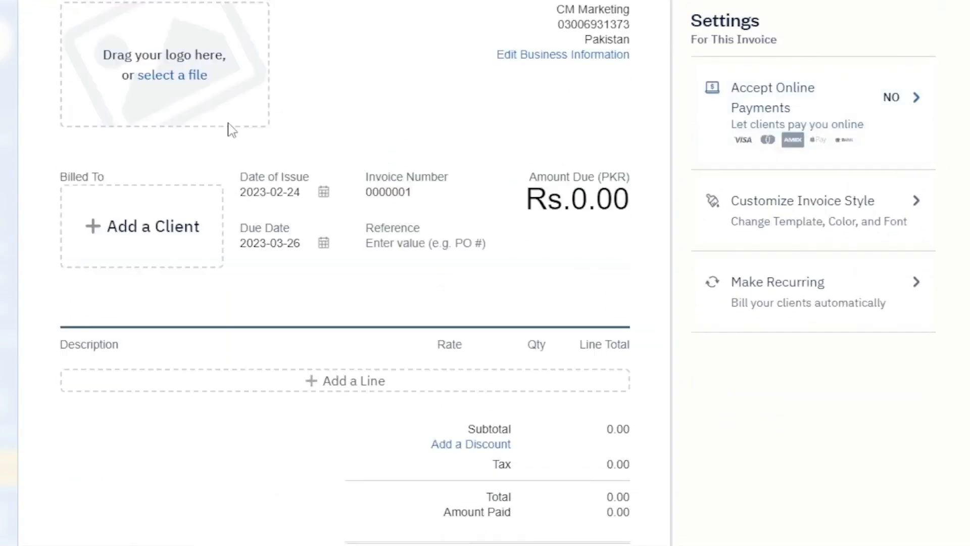
left_click(131, 229)
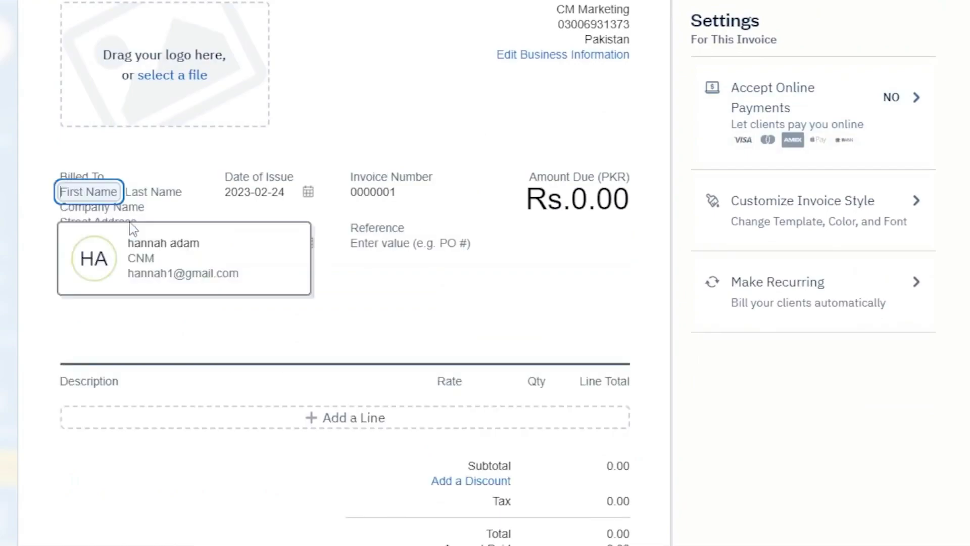
left_click(124, 264)
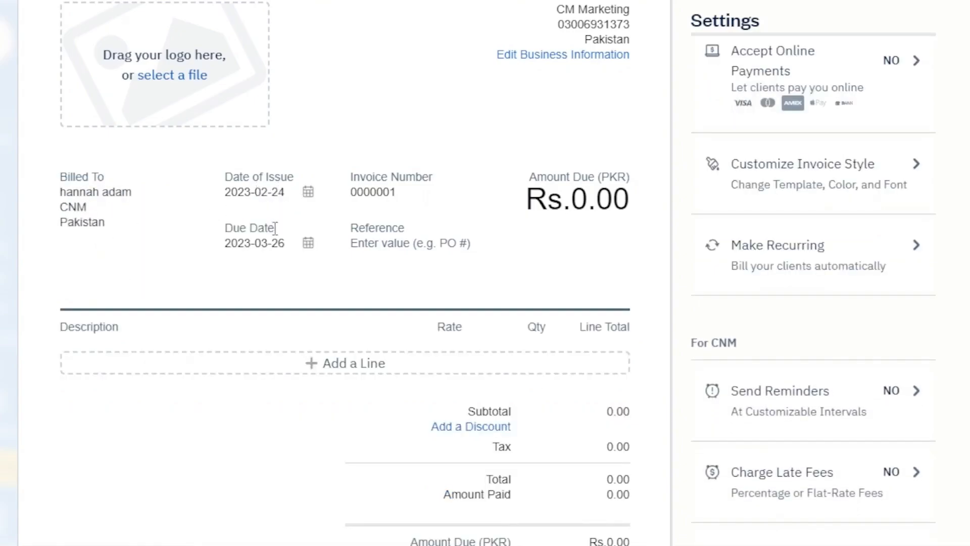
Set the invoice due date to 3 days after the date of issue
left_click(310, 246)
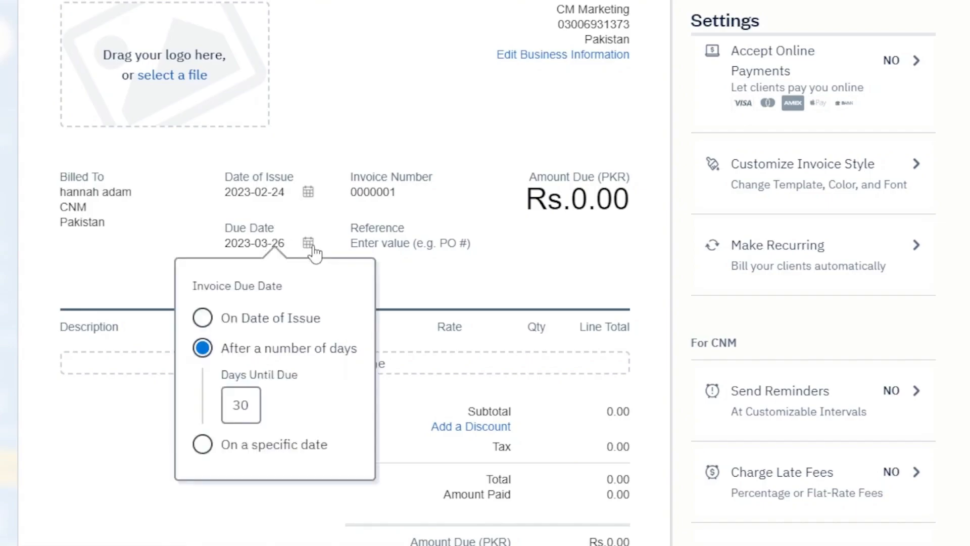
scroll(243, 408, "down", 1)
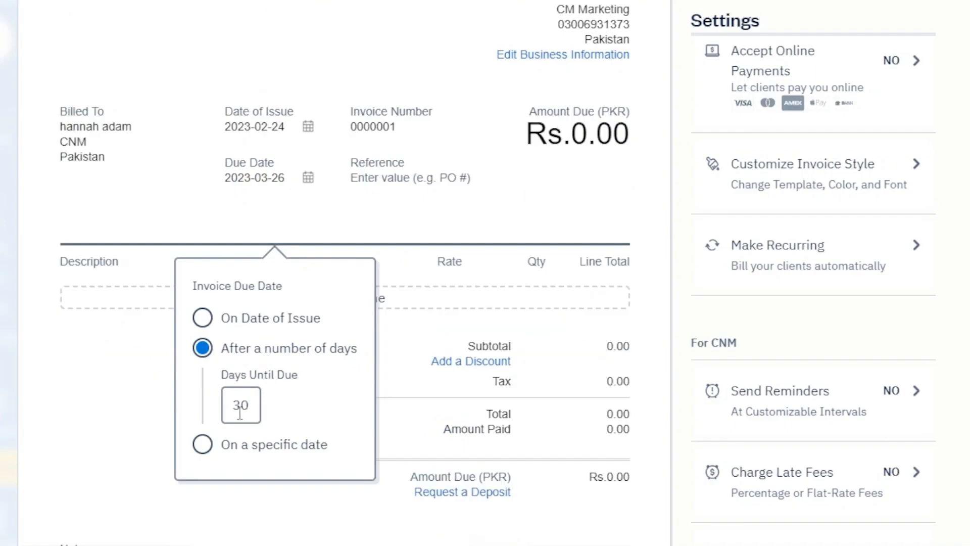
left_click(253, 408)
key("BackSpace")
key("BackSpace")
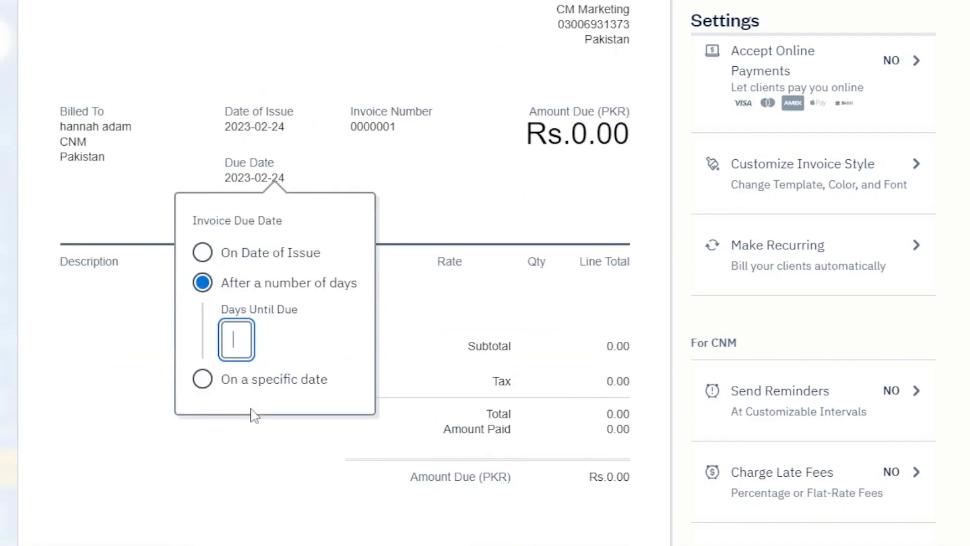
type("3")
Set the invoice due date to the specific date 2023-02-28
left_click(203, 380)
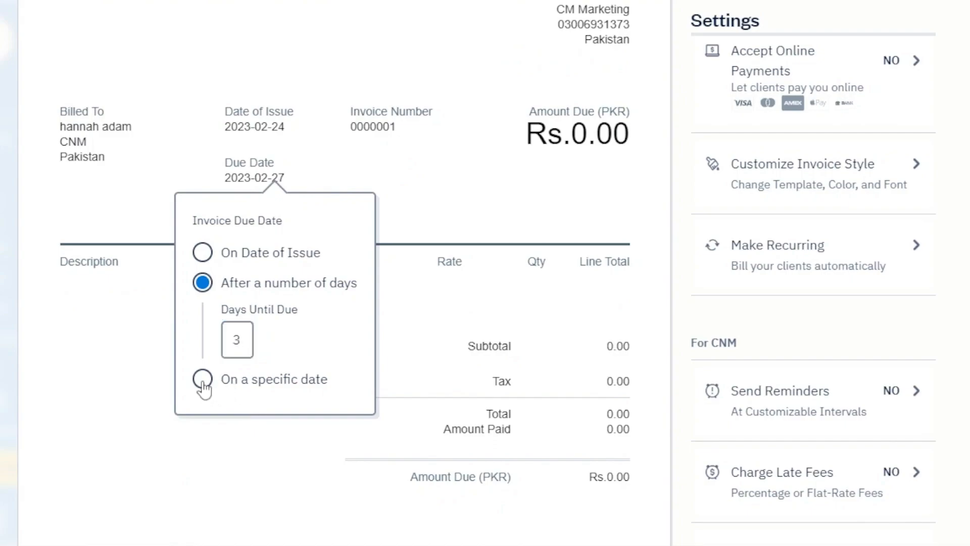
left_click(252, 378)
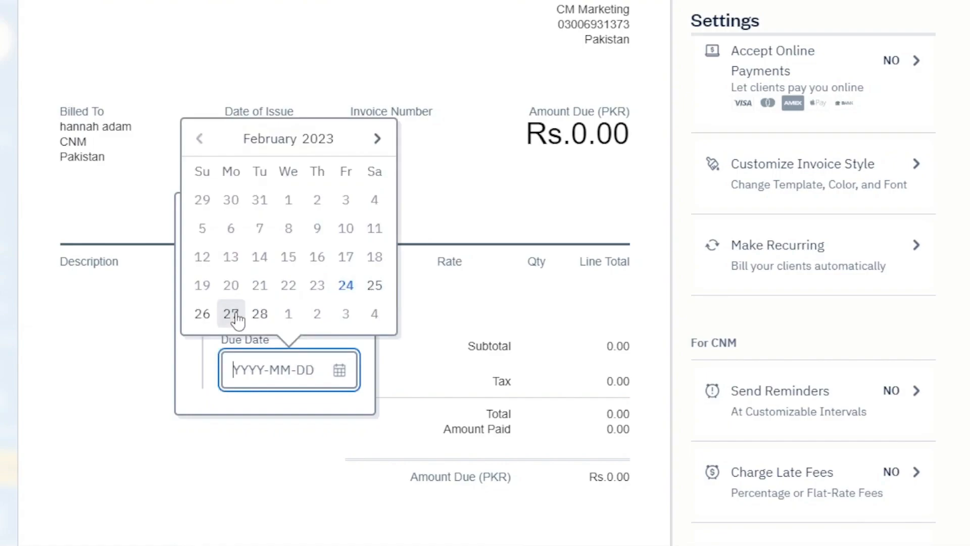
left_click(259, 318)
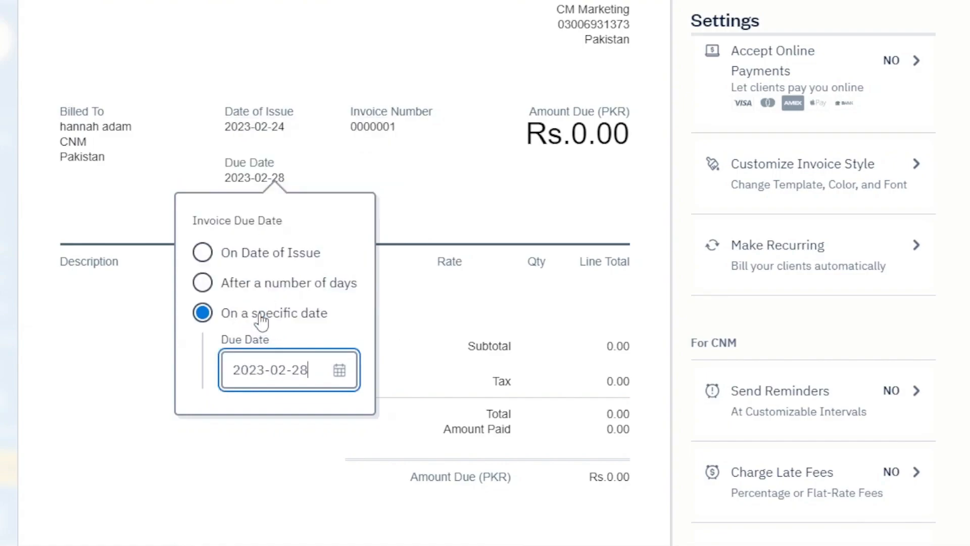
scroll(307, 437, "up", 2)
Add a line to the invoice with the item name "online session"
left_click(306, 437)
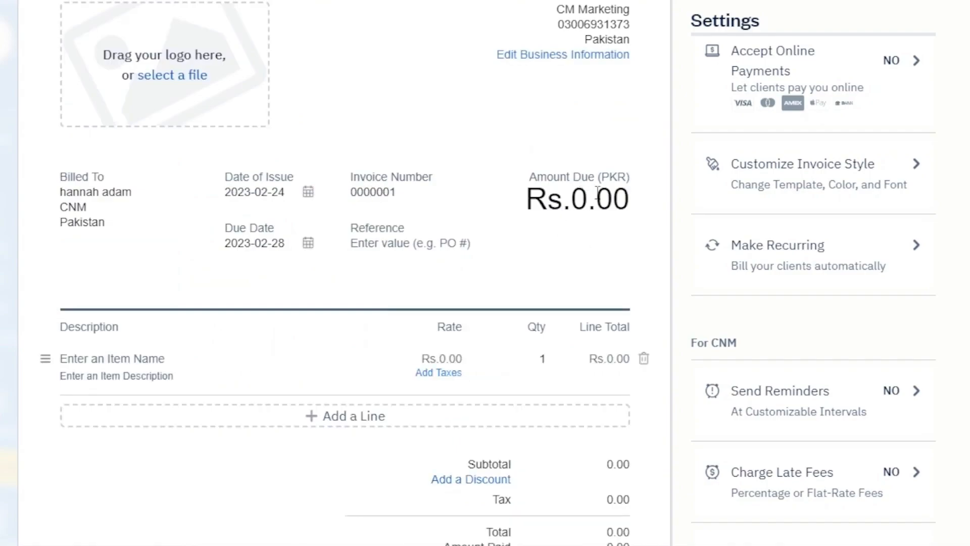
scroll(563, 210, "down", 1)
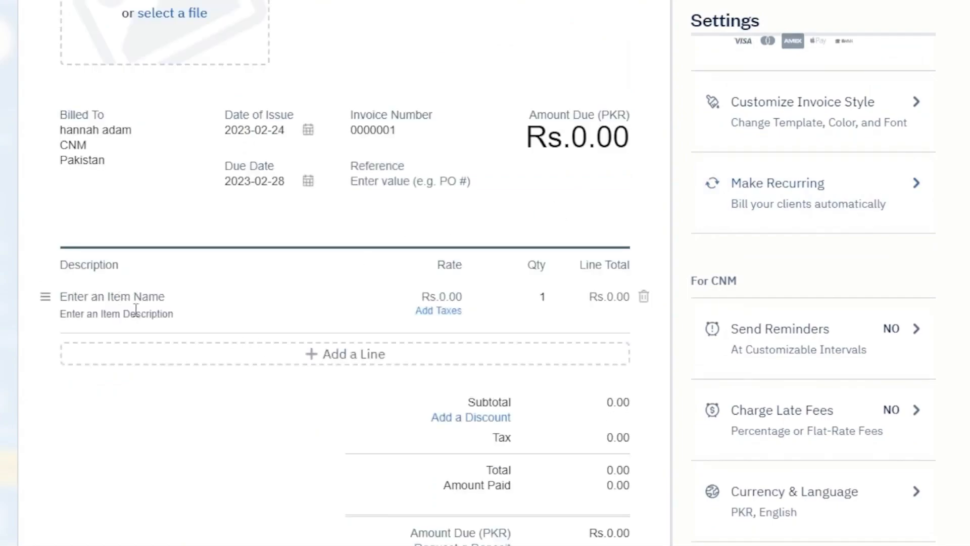
left_click(101, 296)
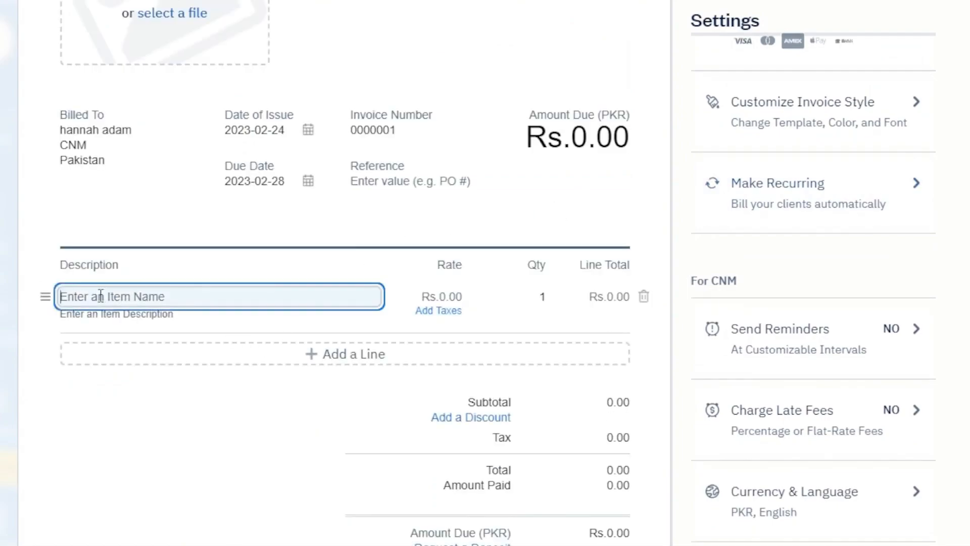
type("s")
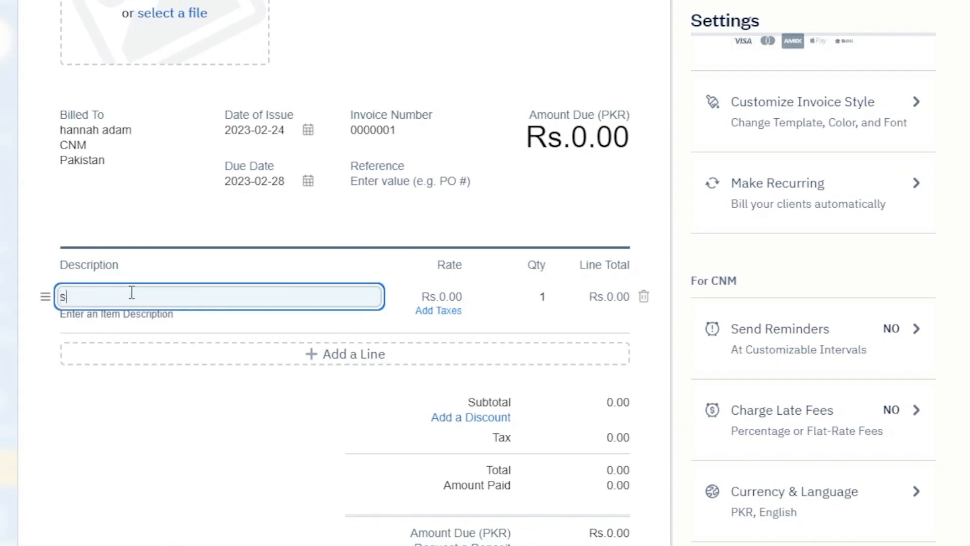
key("BackSpace")
type("online session")
Set the "online session" line's rate to 60 and its quantity to 2
left_click(427, 297)
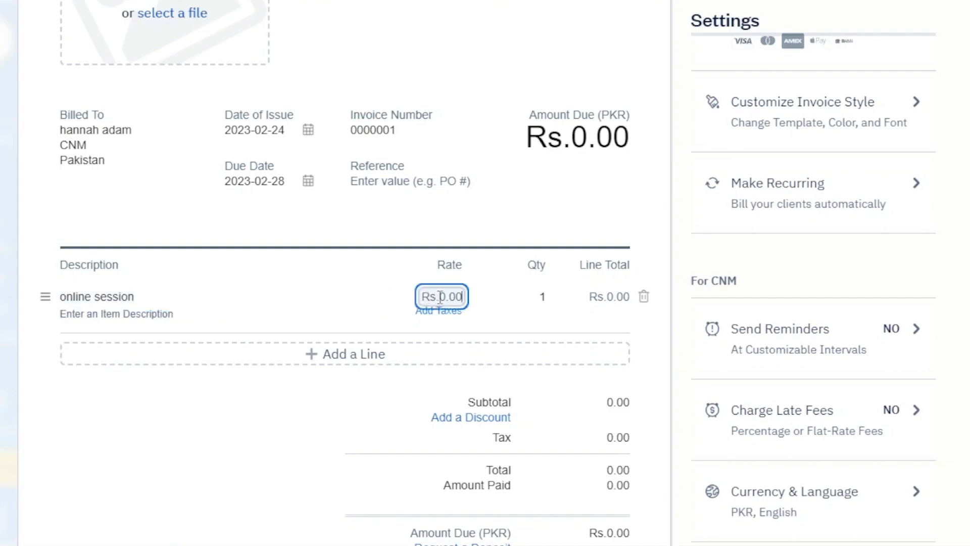
type("5")
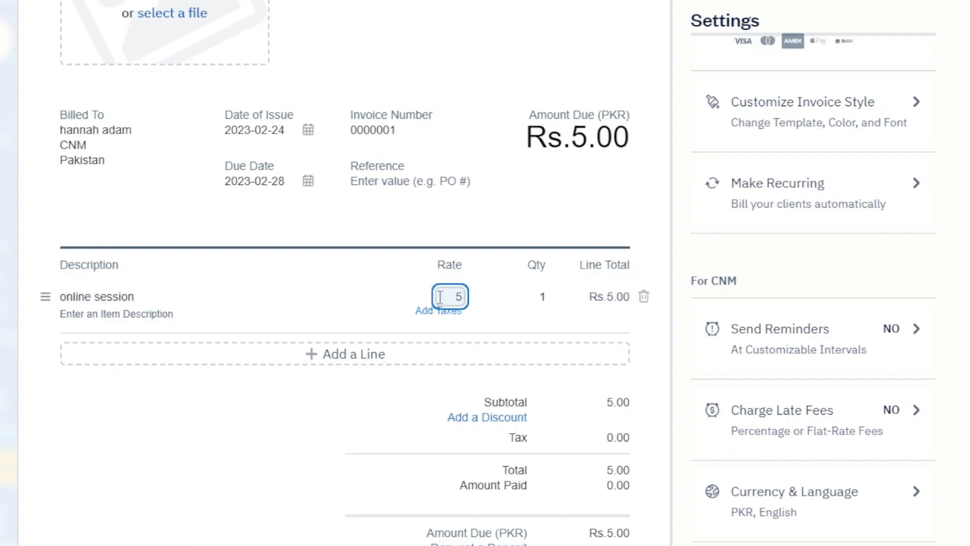
key("BackSpace")
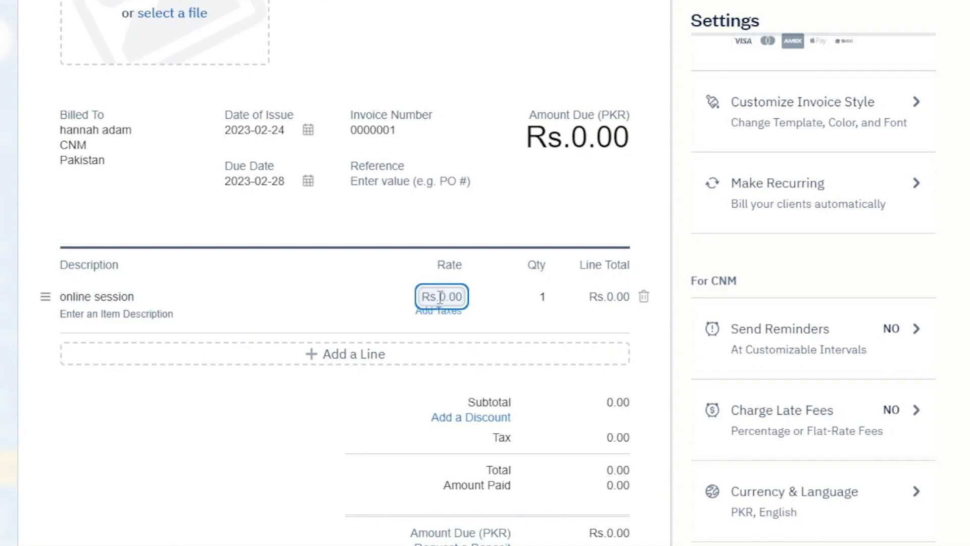
type("60")
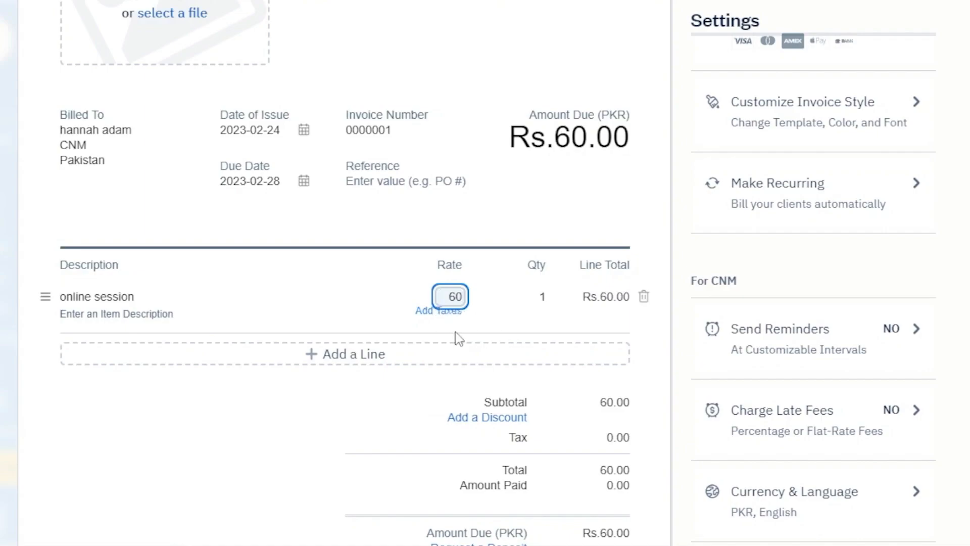
left_click(542, 297)
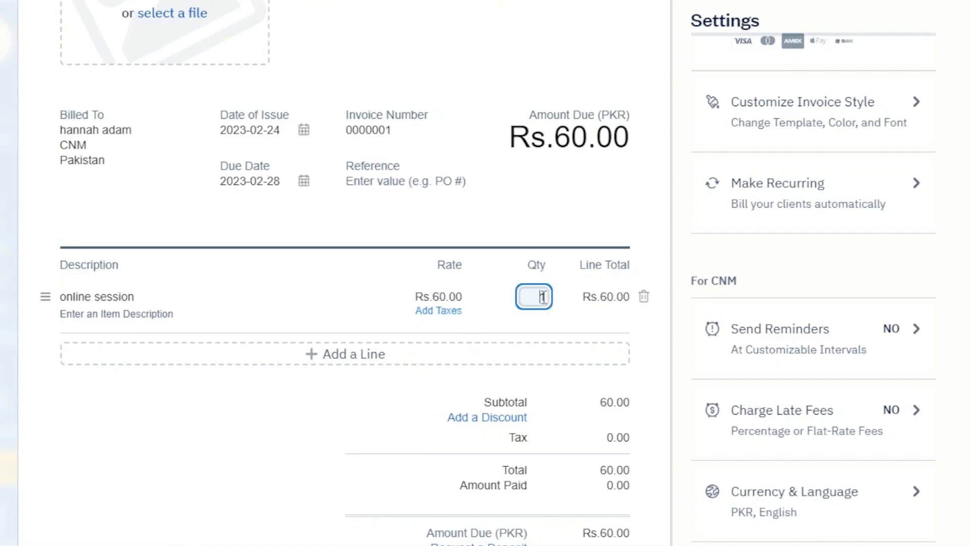
type("2")
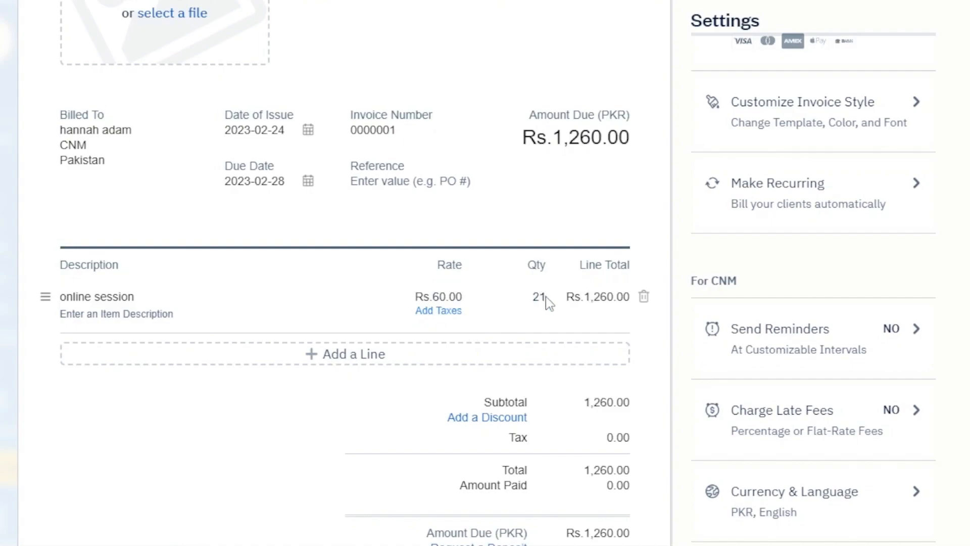
left_click(547, 297)
key("BackSpace")
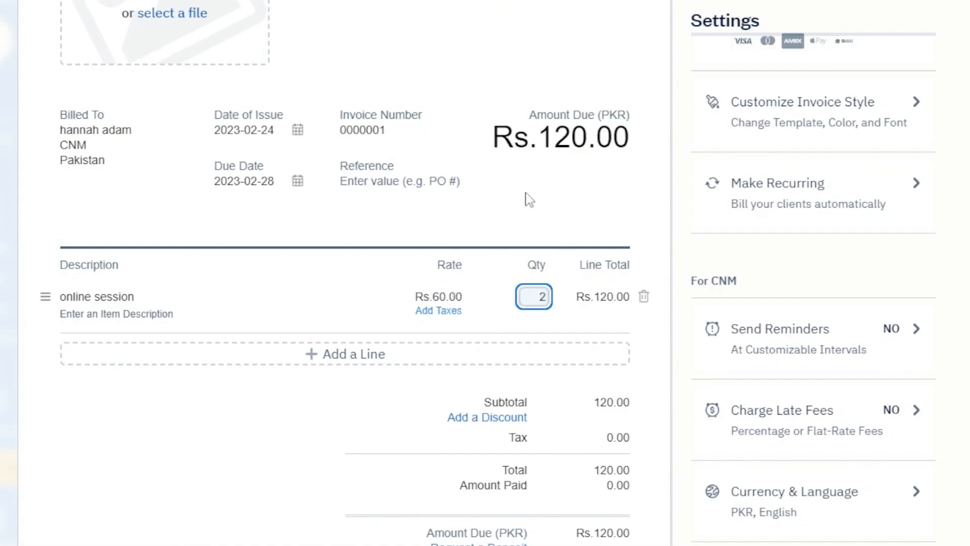
Add a second line to the invoice with the item name "session"
scroll(925, 300, "down", 1)
scroll(591, 197, "down", 2)
scroll(591, 197, "up", 2)
scroll(581, 202, "up", 1)
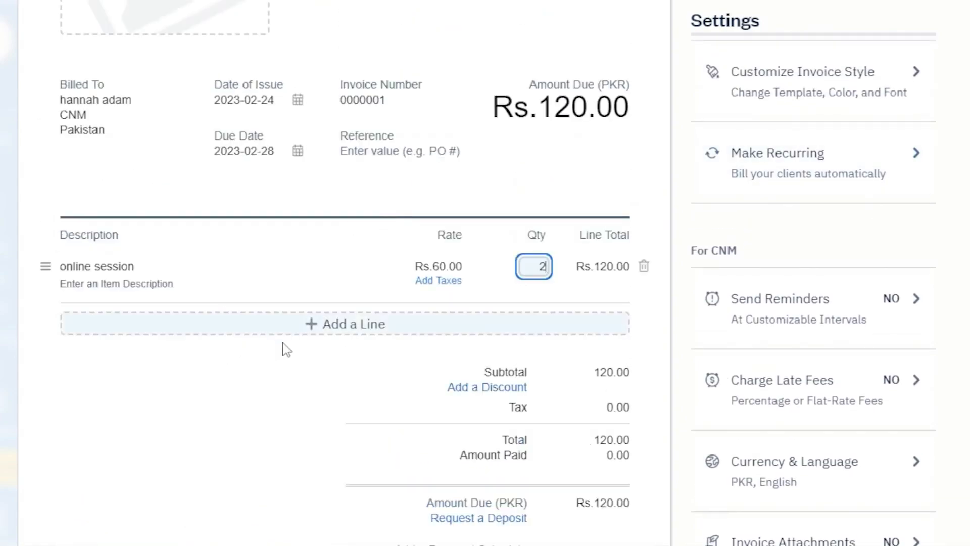
left_click(337, 329)
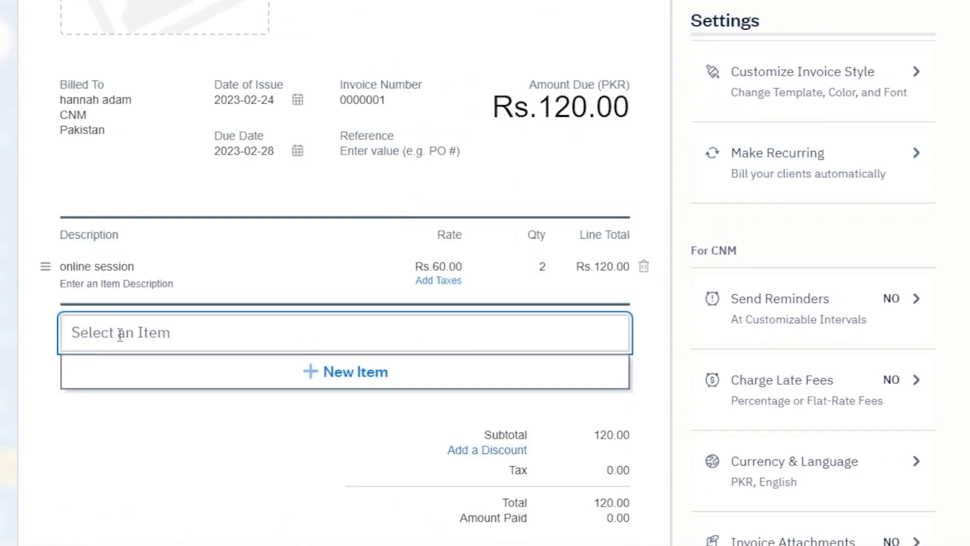
type("sess")
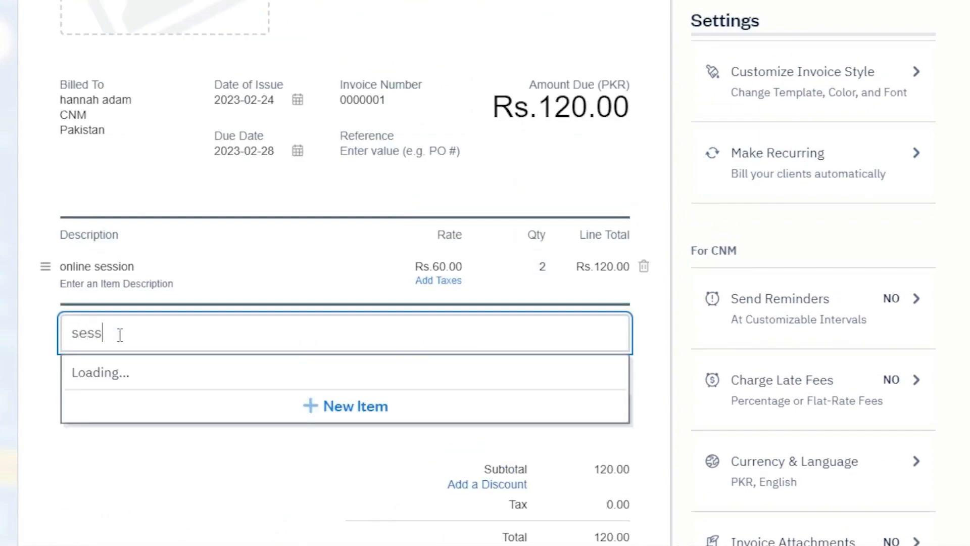
type("ion")
key("Return")
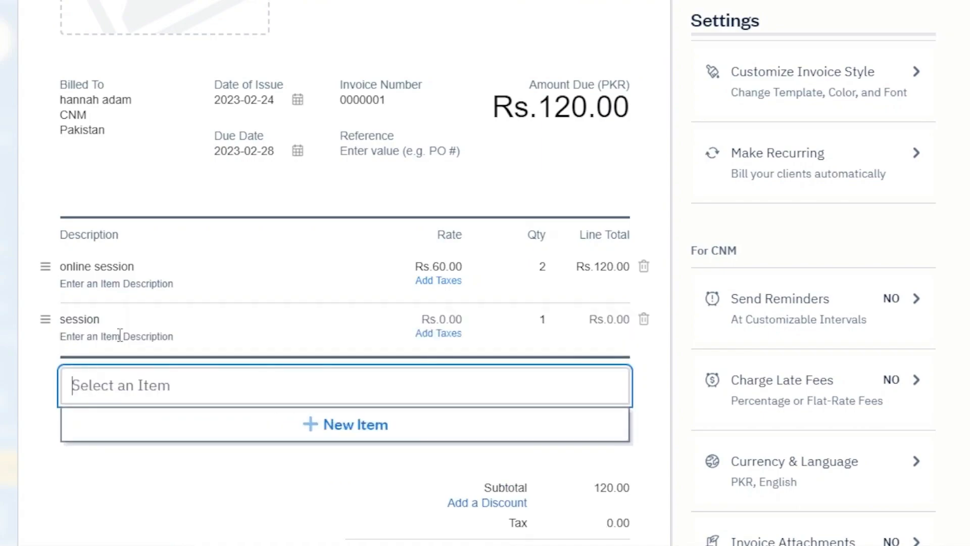
key("Escape")
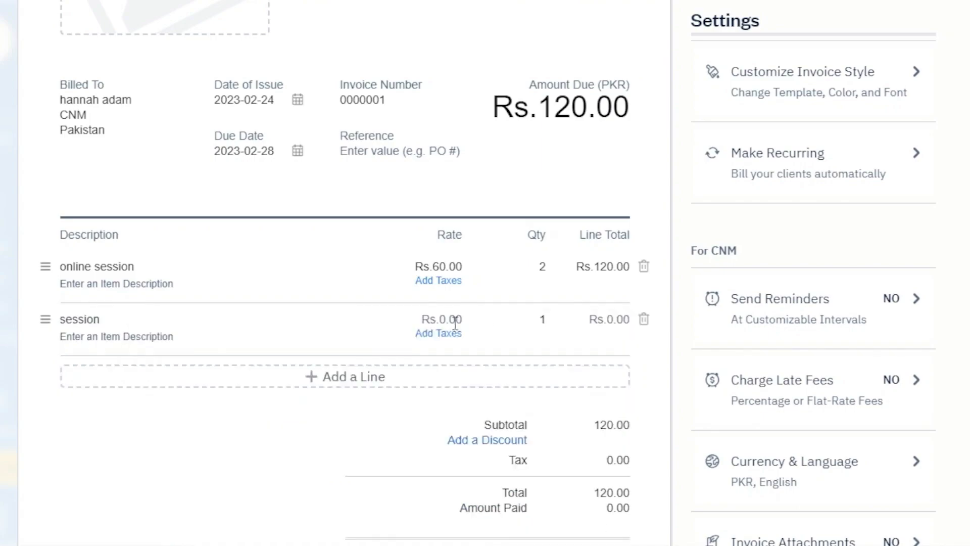
Set the "session" line's rate to 100 and its quantity to 3
left_click(456, 323)
type("100")
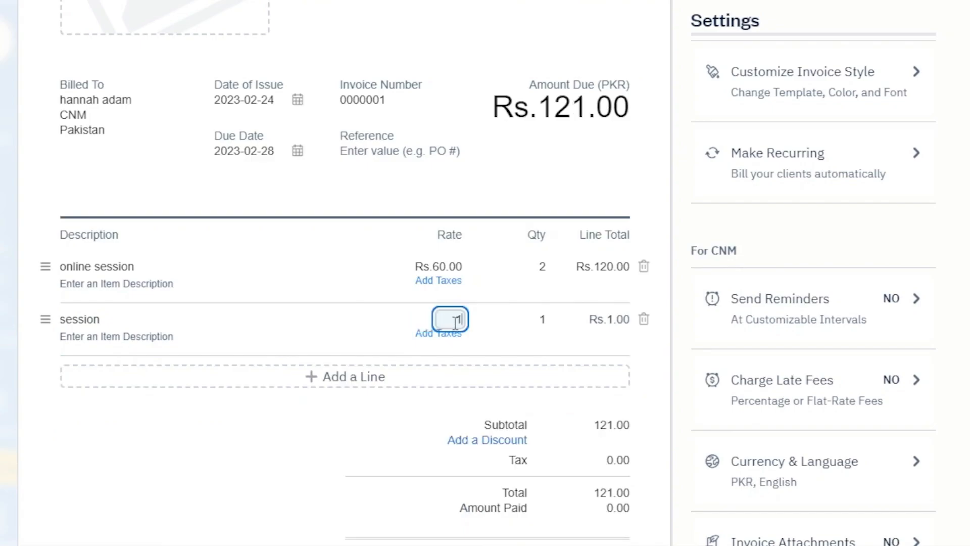
left_click(541, 319)
key("BackSpace")
type("3")
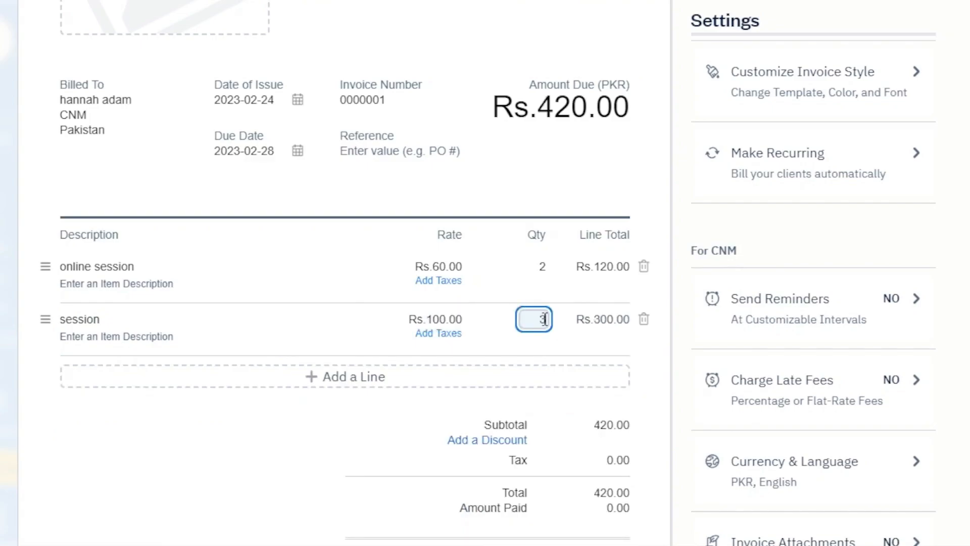
Review the invoice's line items, totals, notes, terms and attachments area, along with its available settings
scroll(629, 162, "down", 2)
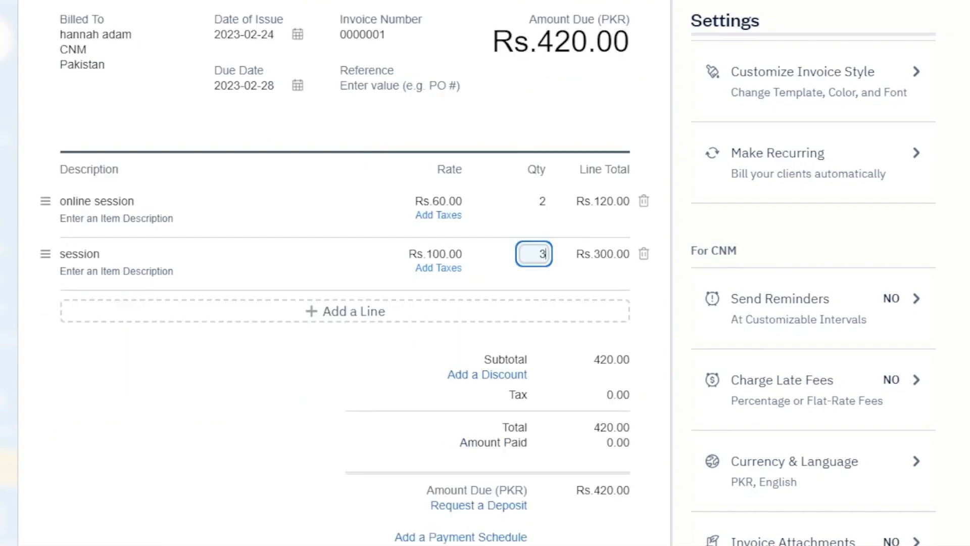
scroll(606, 151, "up", 4)
scroll(574, 130, "down", 2)
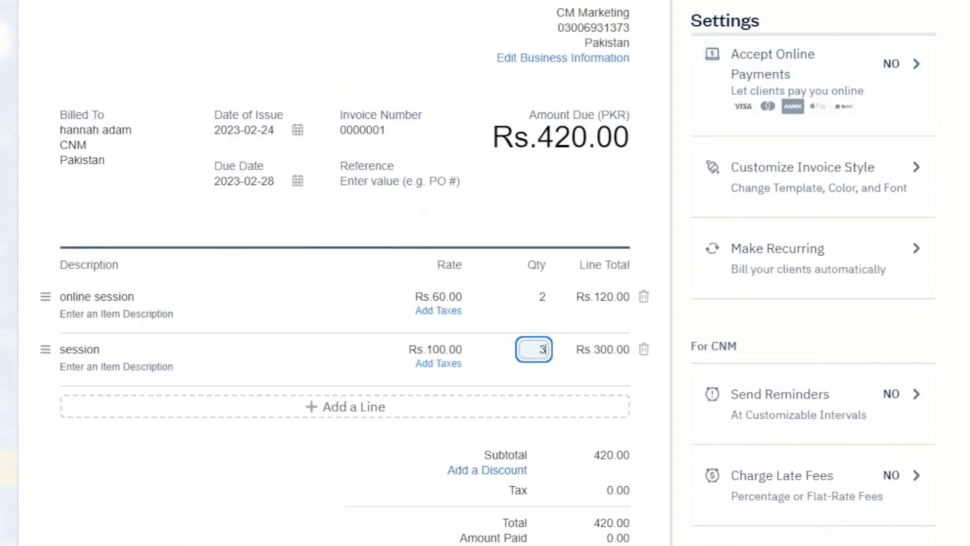
scroll(344, 273, "down", 8)
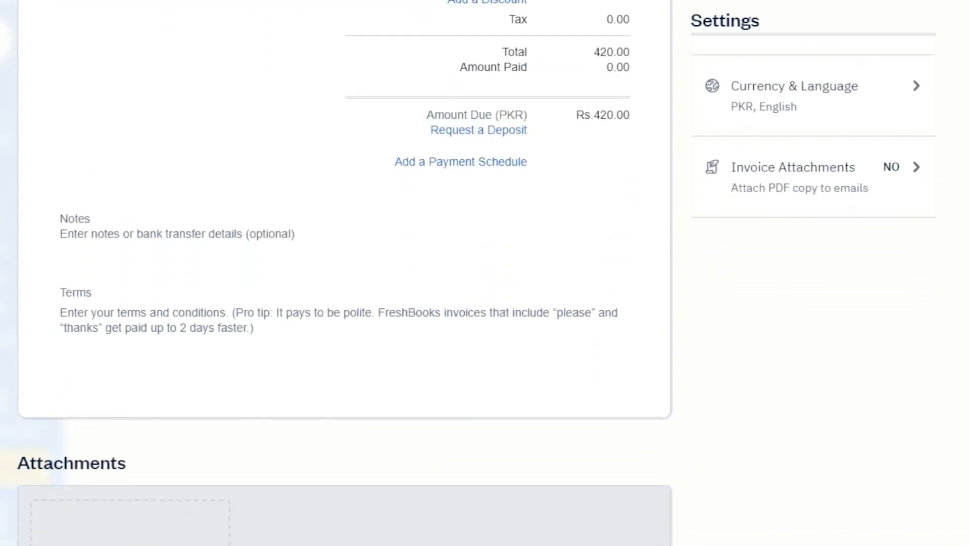
scroll(647, 53, "down", 1)
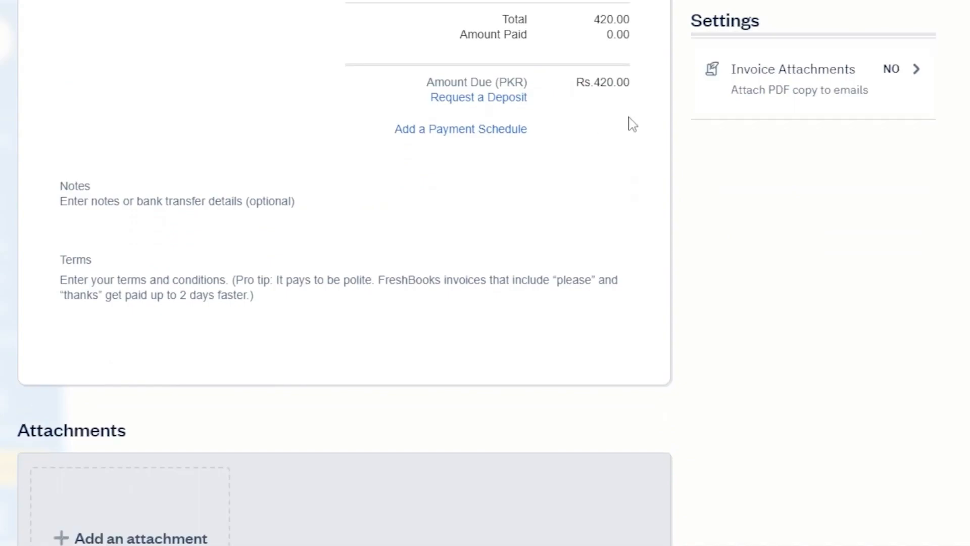
scroll(632, 123, "up", 5)
scroll(573, 167, "up", 1)
scroll(694, 298, "down", 1)
scroll(678, 189, "up", 1)
scroll(705, 82, "down", 1)
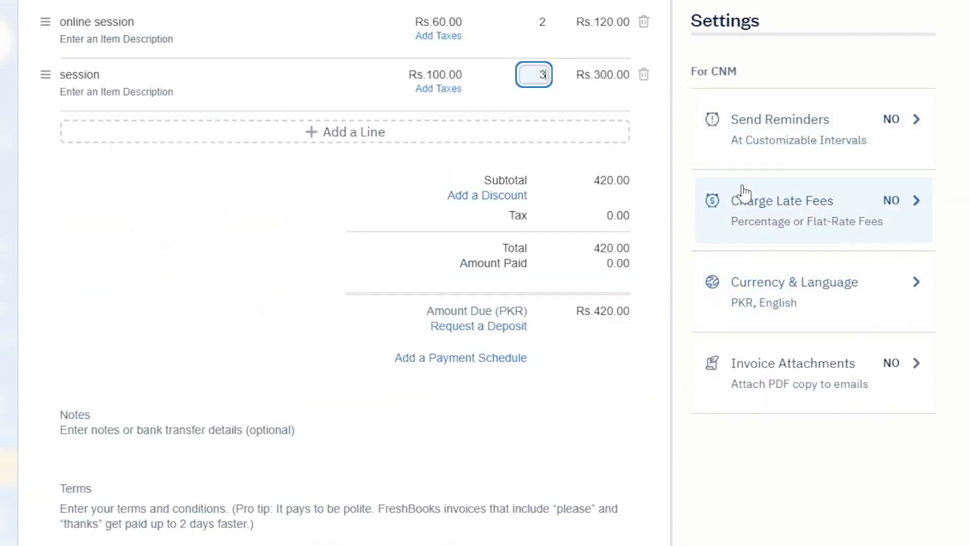
Examine the client's payment reminder options and the invoice's online payment options, cancelling out of each
left_click(901, 128)
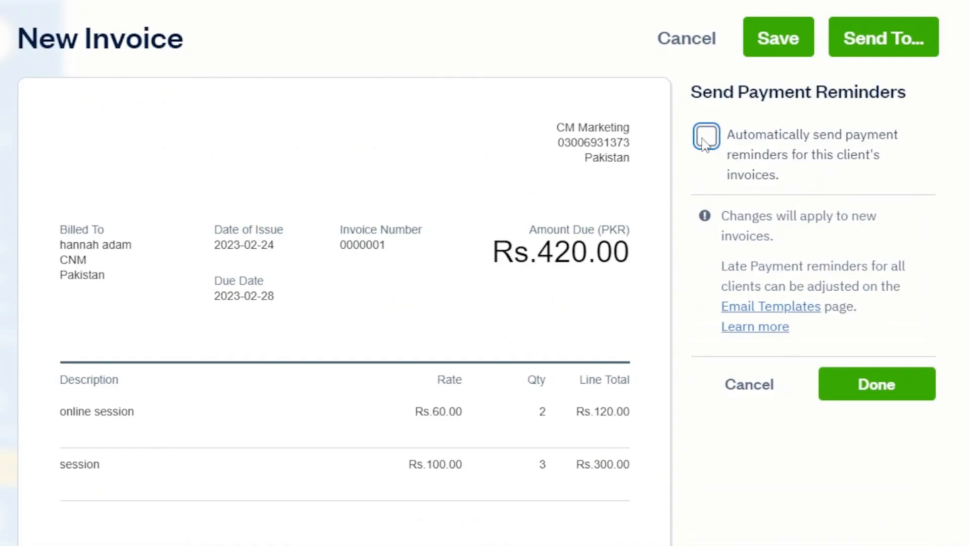
left_click(751, 385)
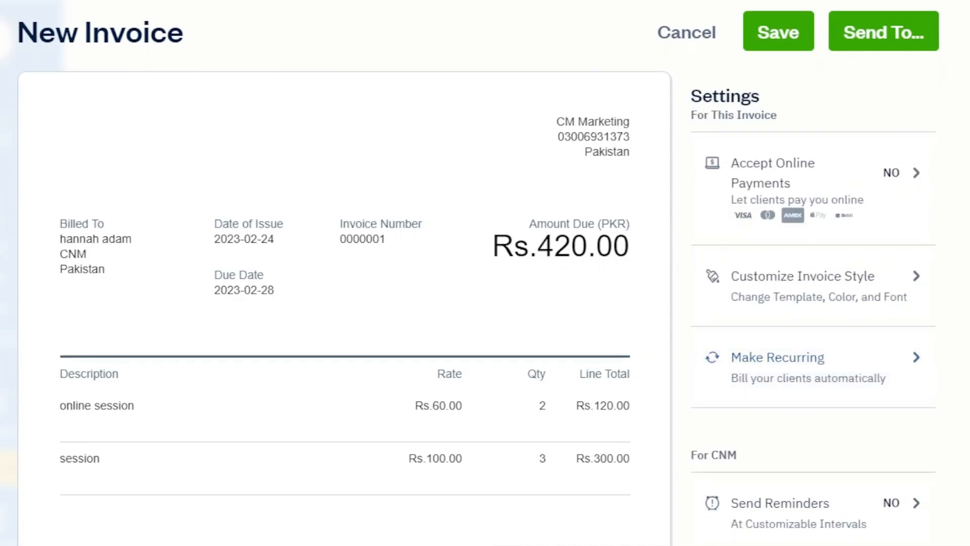
scroll(485, 273, "down", 2)
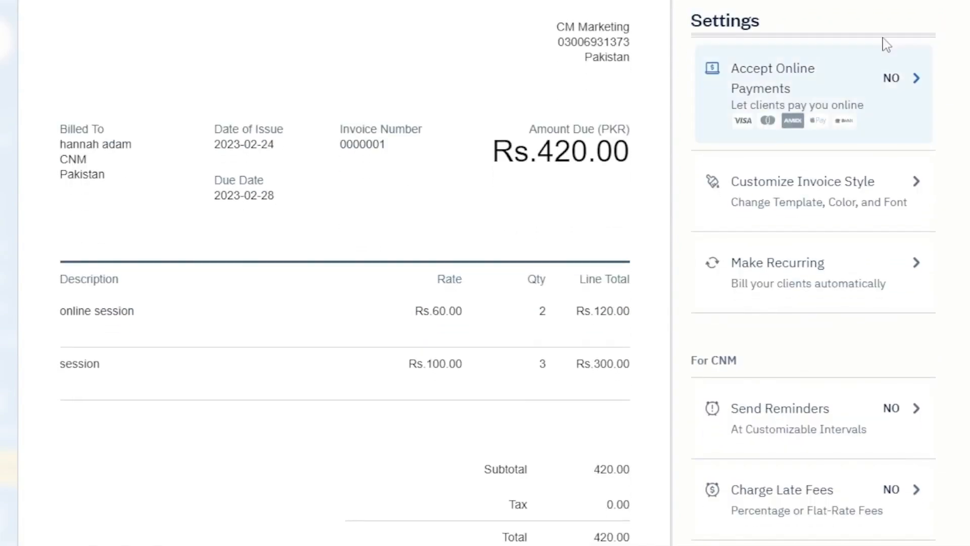
left_click(846, 76)
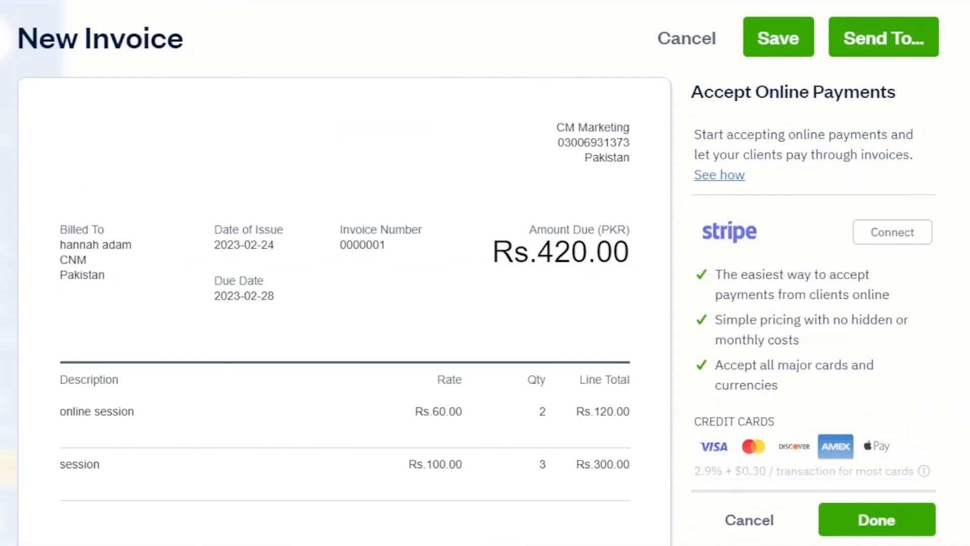
scroll(485, 273, "down", 3)
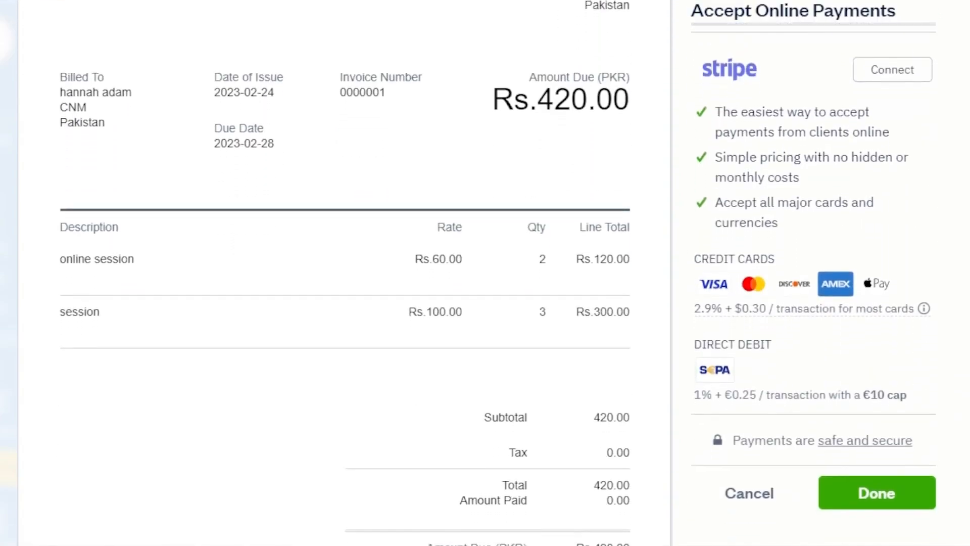
scroll(485, 273, "down", 1)
scroll(779, 191, "down", 1)
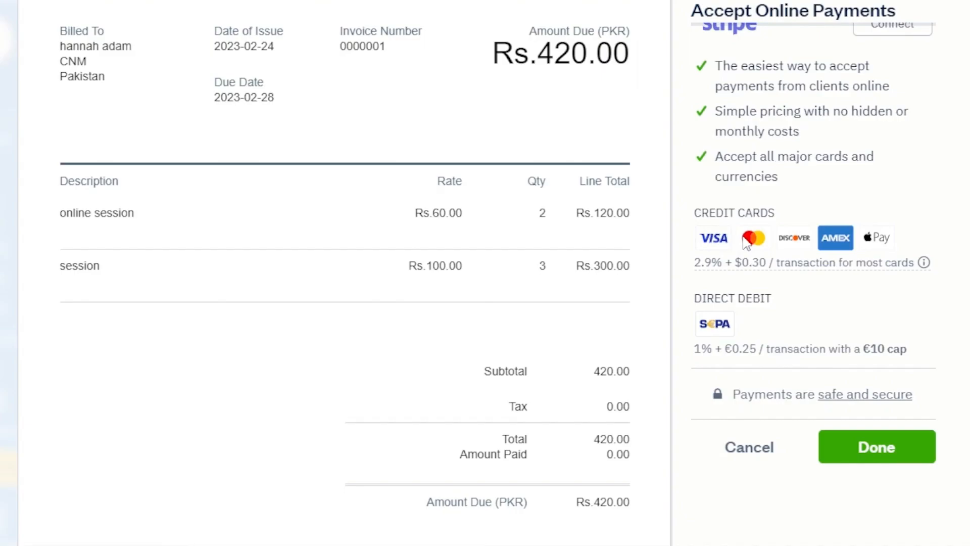
scroll(485, 273, "down", 2)
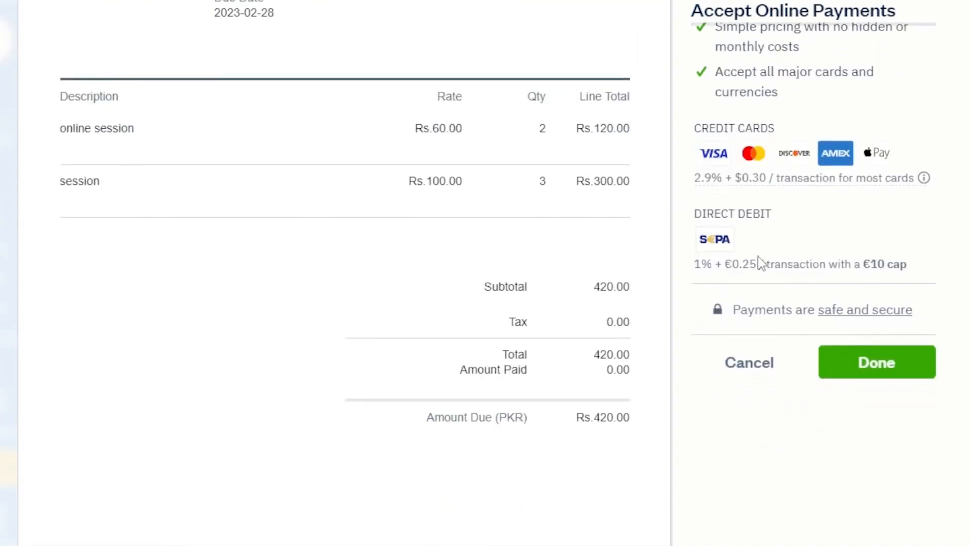
scroll(811, 305, "up", 5)
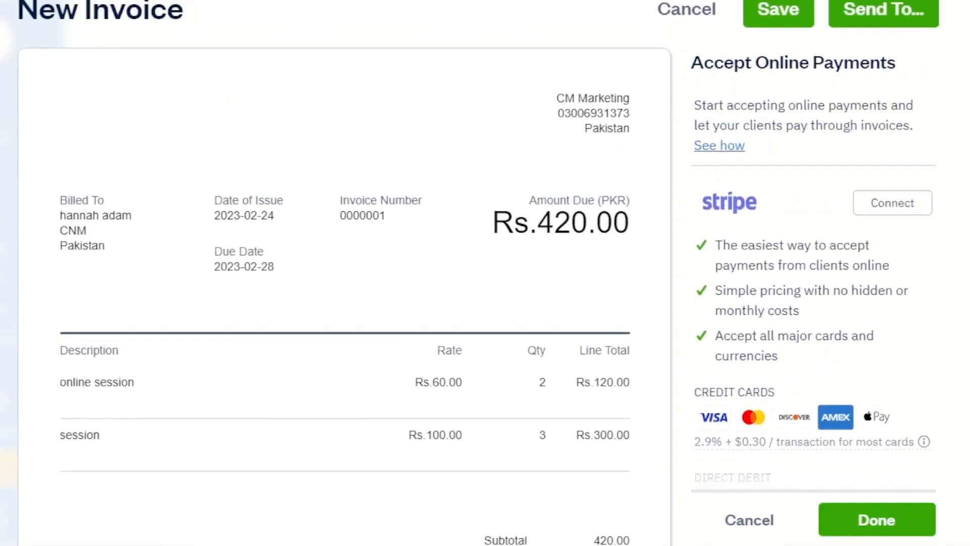
scroll(811, 305, "down", 4)
left_click(752, 389)
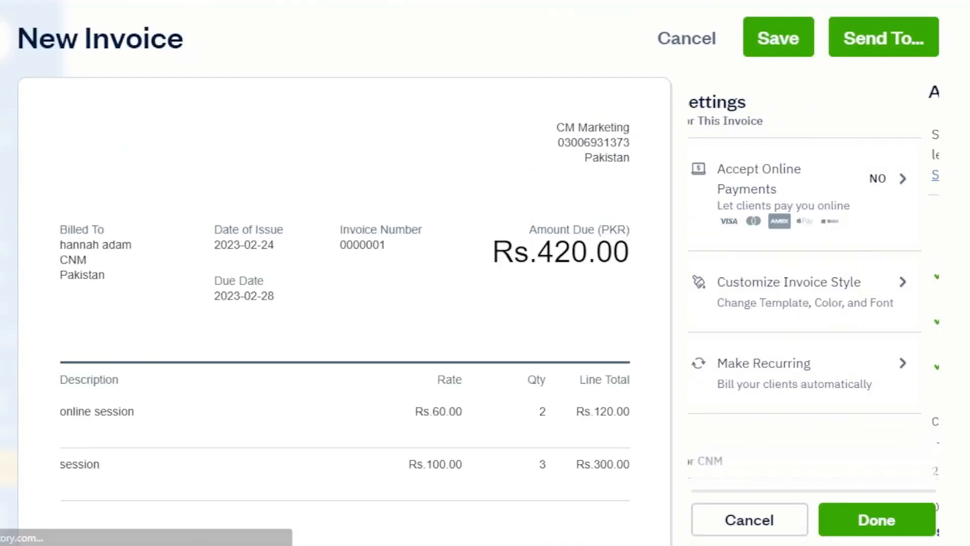
Examine the option of converting the invoice into a recurring template and cancel out of it
scroll(751, 389, "down", 2)
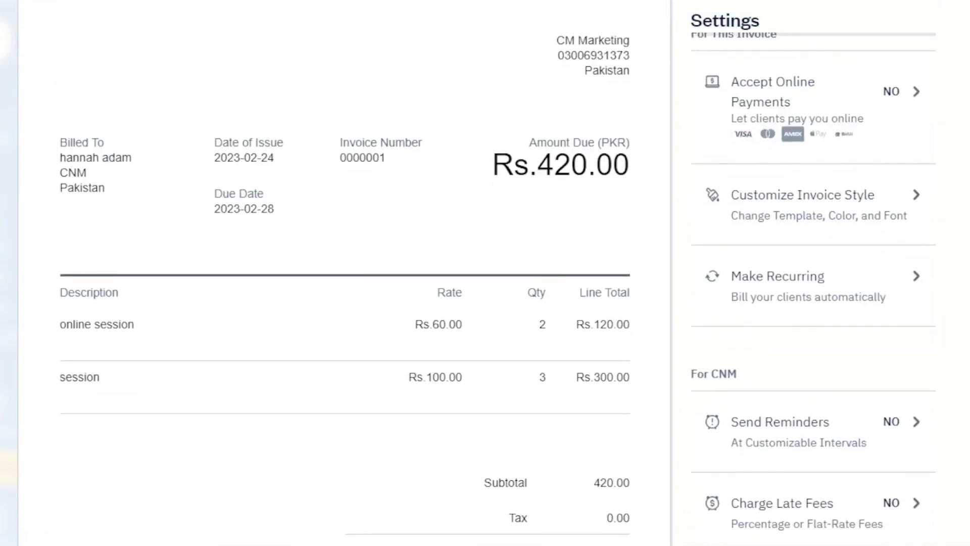
left_click(891, 282)
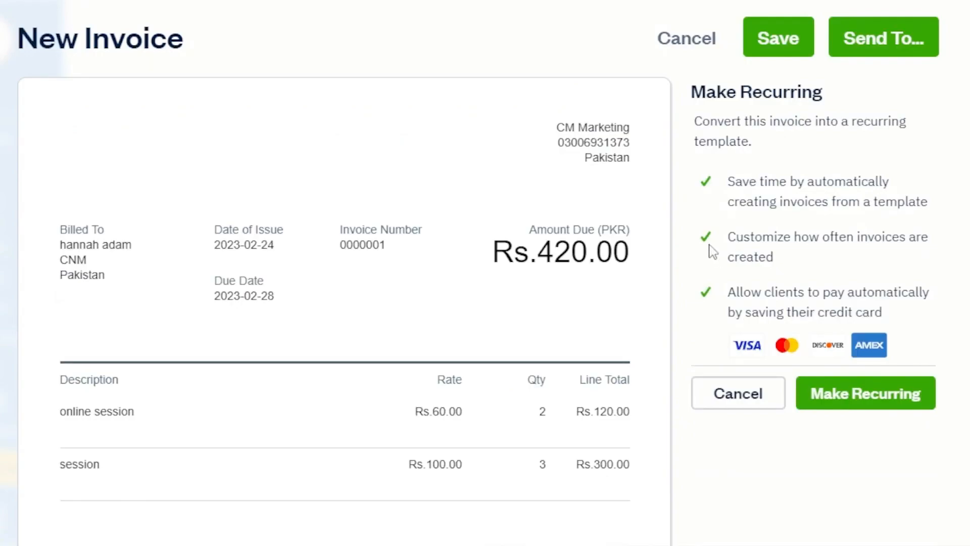
left_click(727, 392)
Save the new invoice and look it up among the recently updated invoices
scroll(478, 273, "down", 5)
scroll(478, 273, "up", 5)
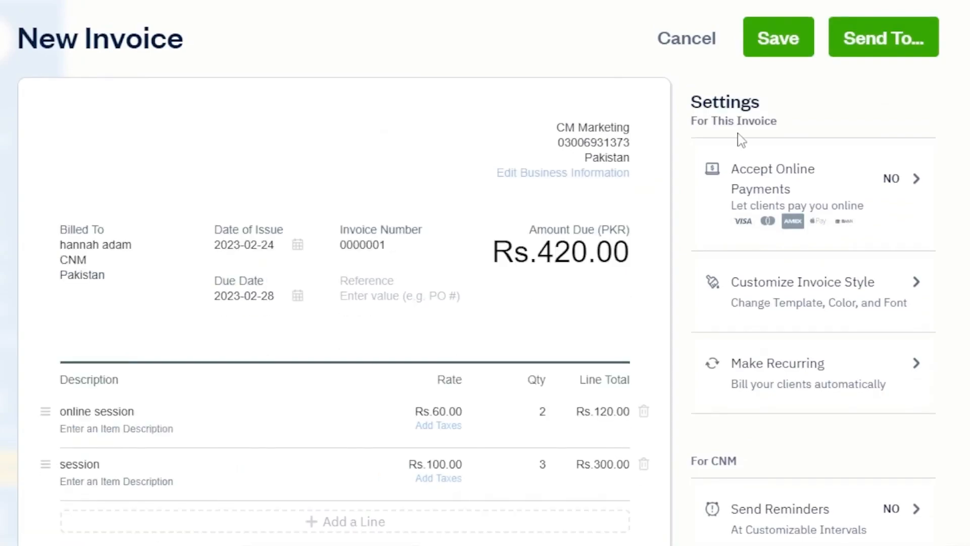
left_click(780, 50)
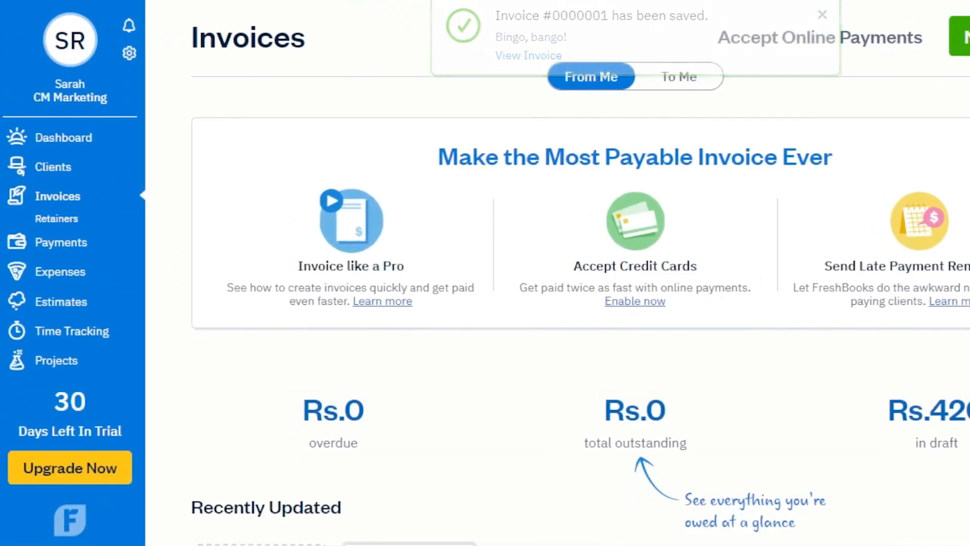
scroll(721, 214, "down", 8)
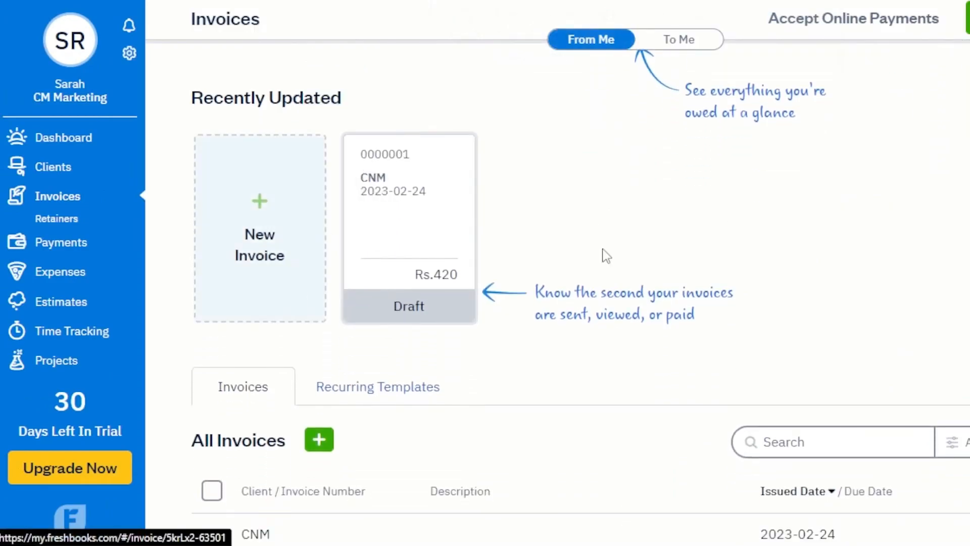
Open the Payments page and view the list of all invoice payments
left_click(39, 248)
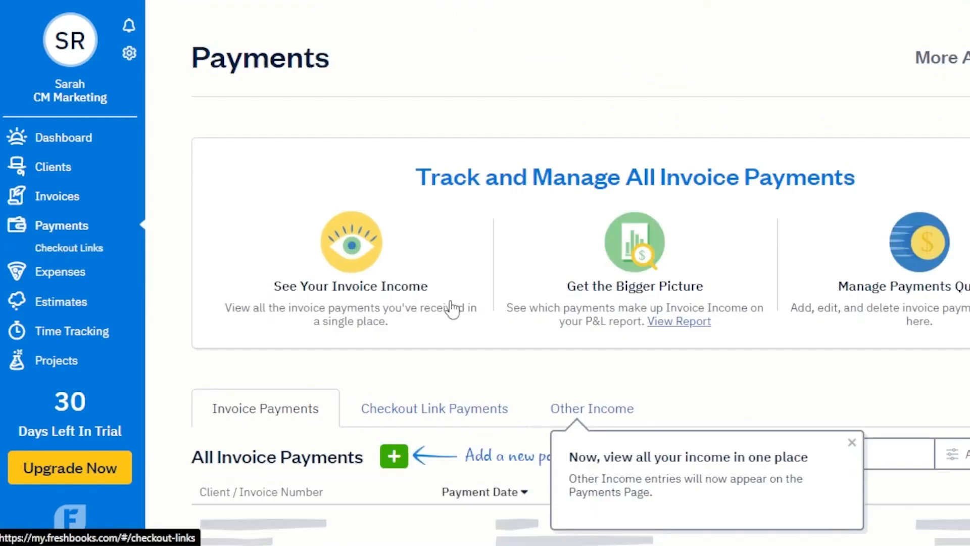
scroll(461, 235, "down", 4)
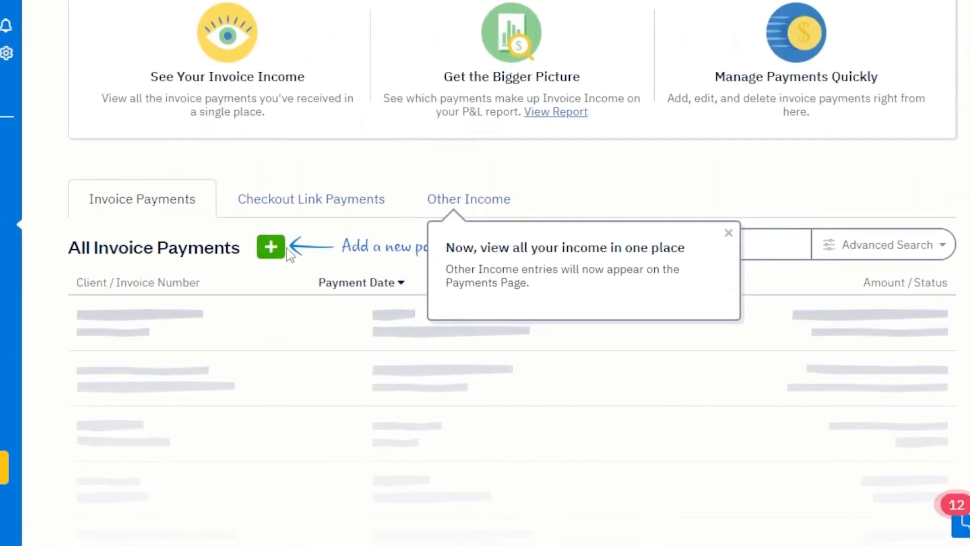
Open a blank invoice payment entry and examine its invoice, date, type, amount and notes fields
left_click(270, 247)
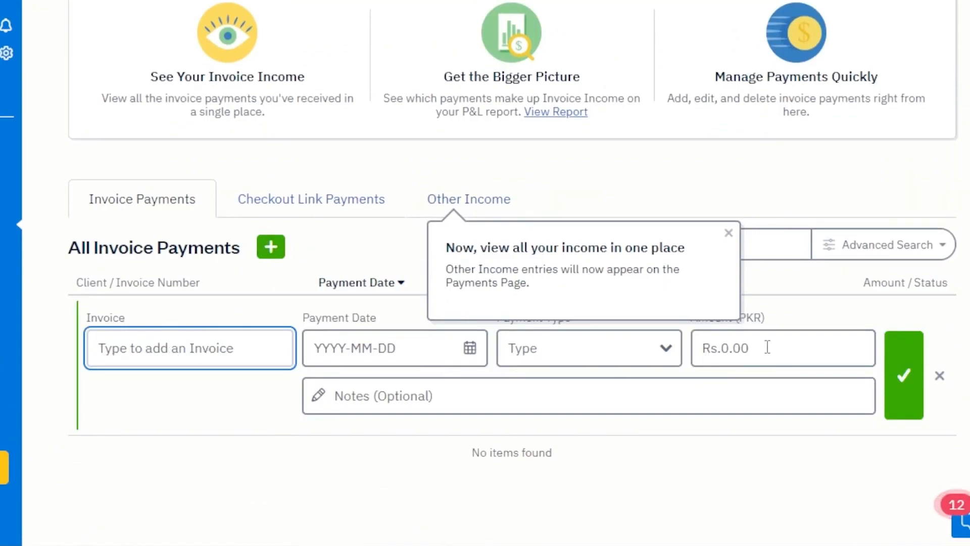
left_click(650, 207)
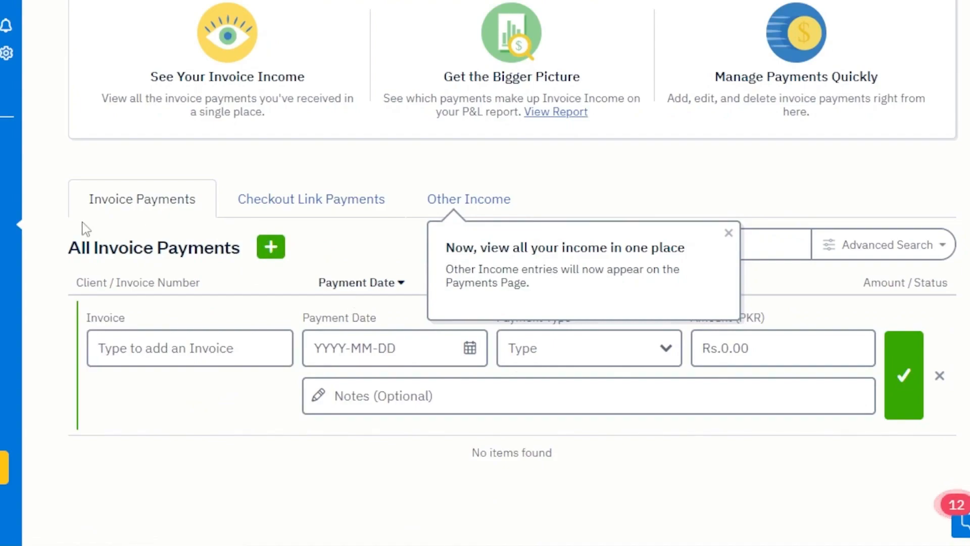
Create a new expense with the category Shipping & Couriers and dismiss the Cost of Goods Sold tip
mouse_move(15, 285)
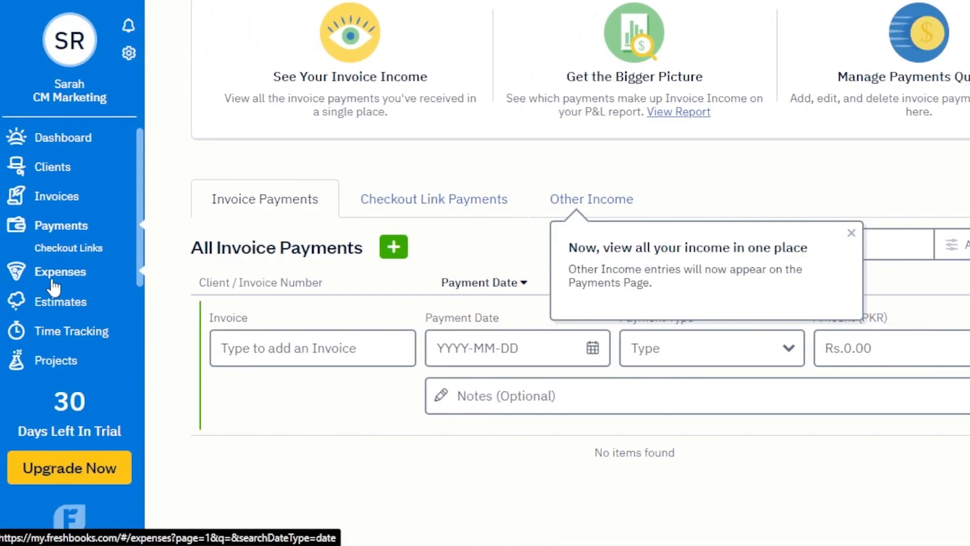
left_click(53, 281)
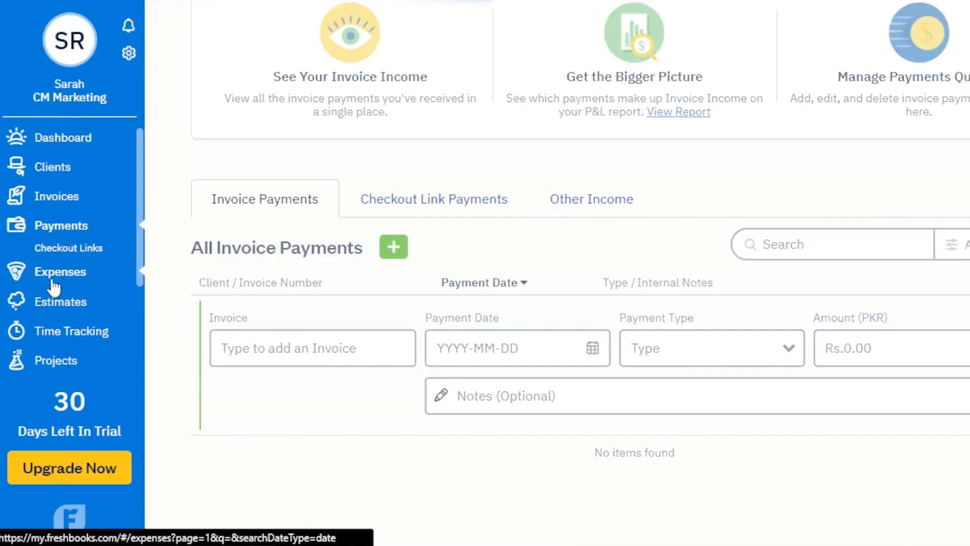
scroll(541, 408, "down", 5)
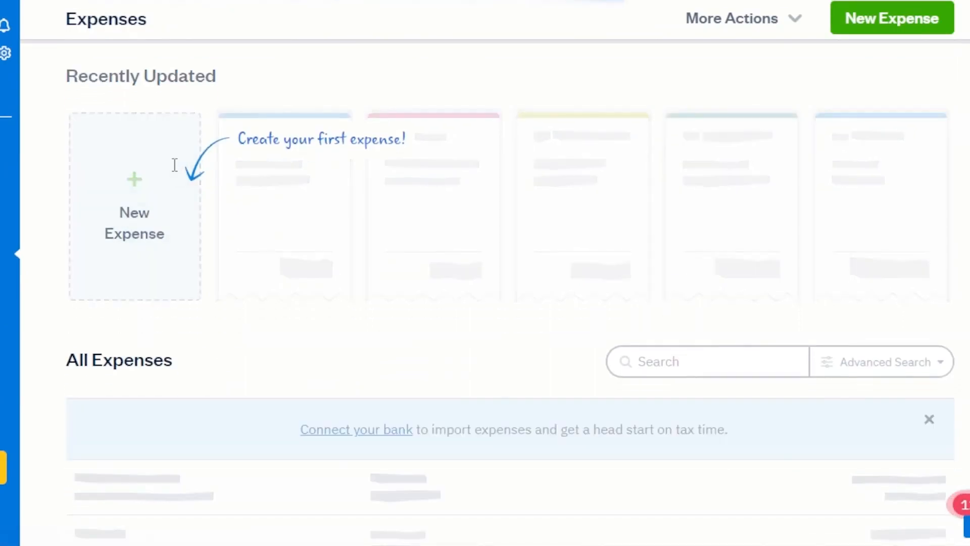
left_click(174, 169)
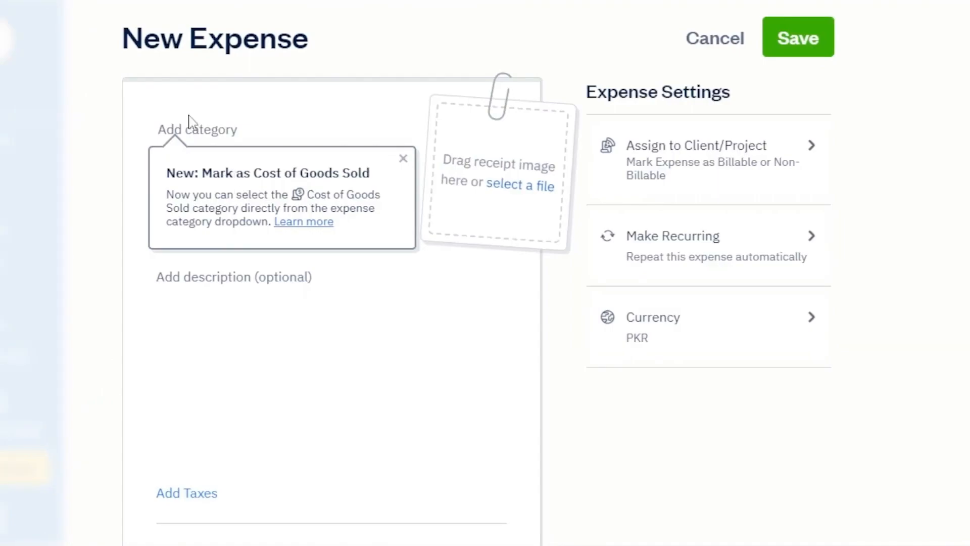
left_click(202, 123)
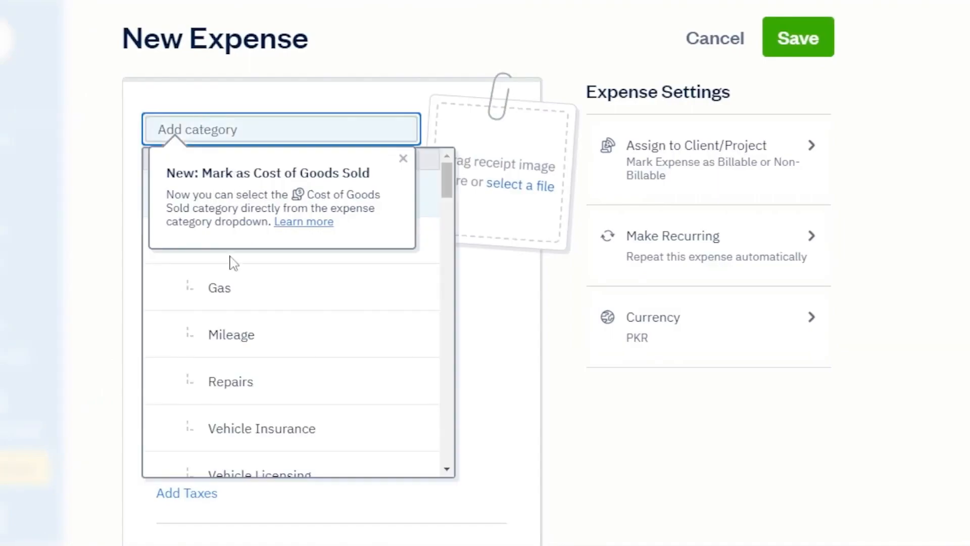
left_click_drag(449, 187, 449, 287)
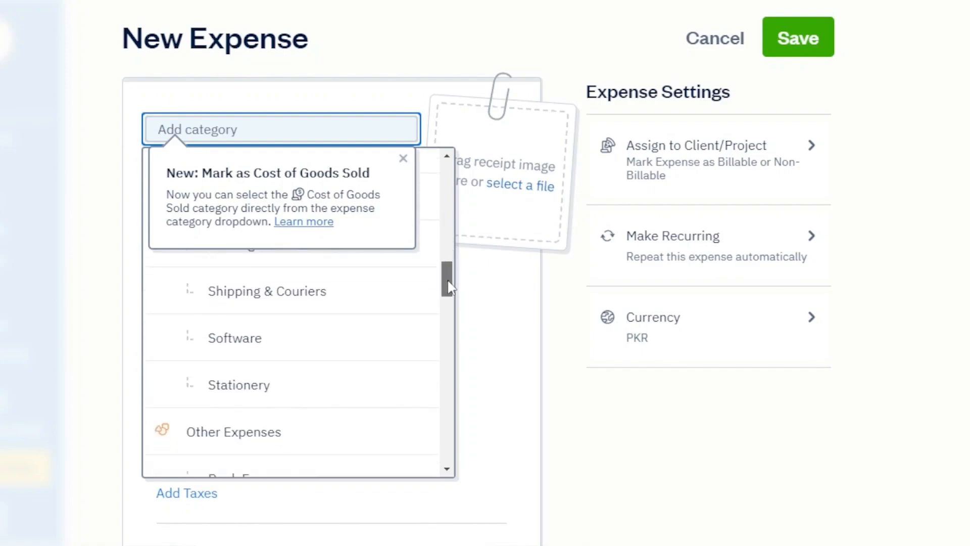
left_click(210, 307)
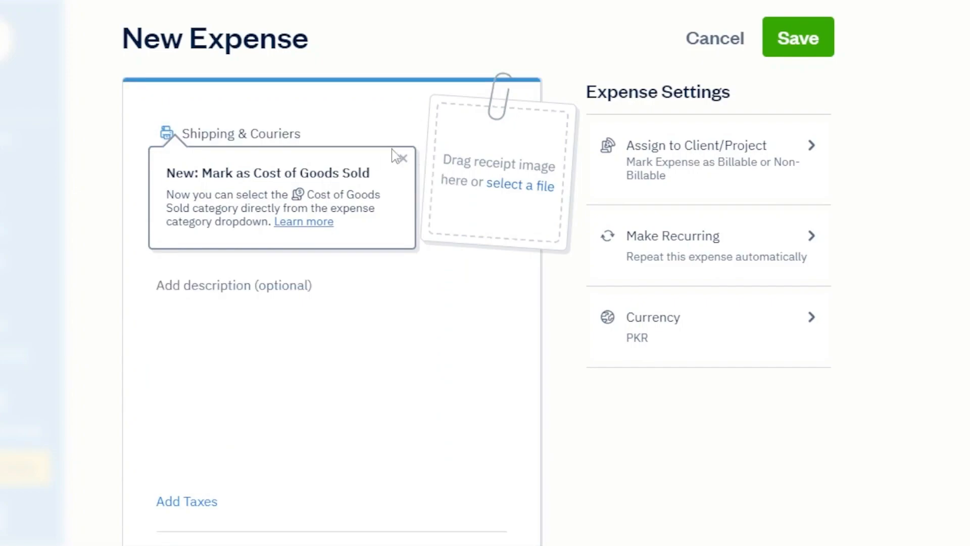
left_click(403, 161)
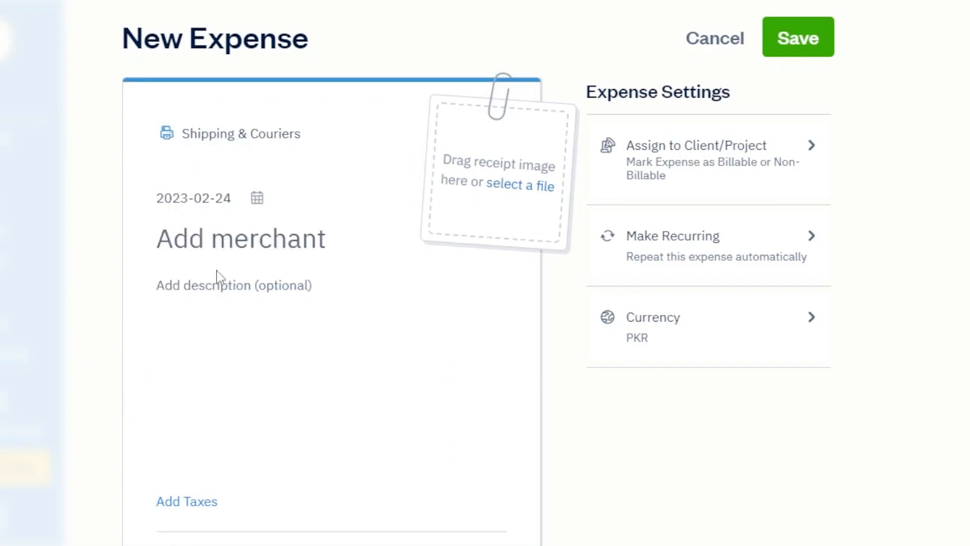
Review the new expense's merchant, description, total and settings without filling them in, and save the expense
left_click(223, 240)
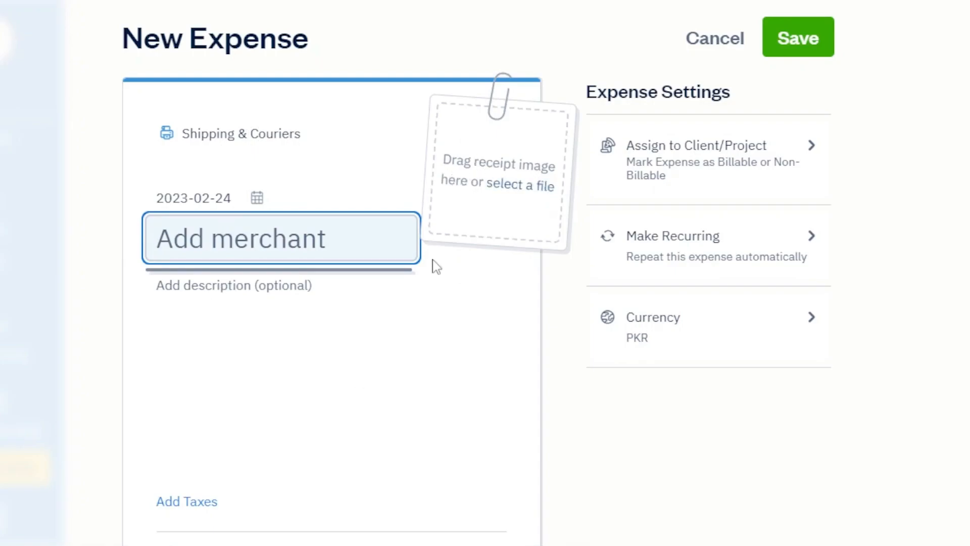
scroll(478, 273, "down", 3)
scroll(478, 273, "up", 3)
scroll(332, 273, "down", 3)
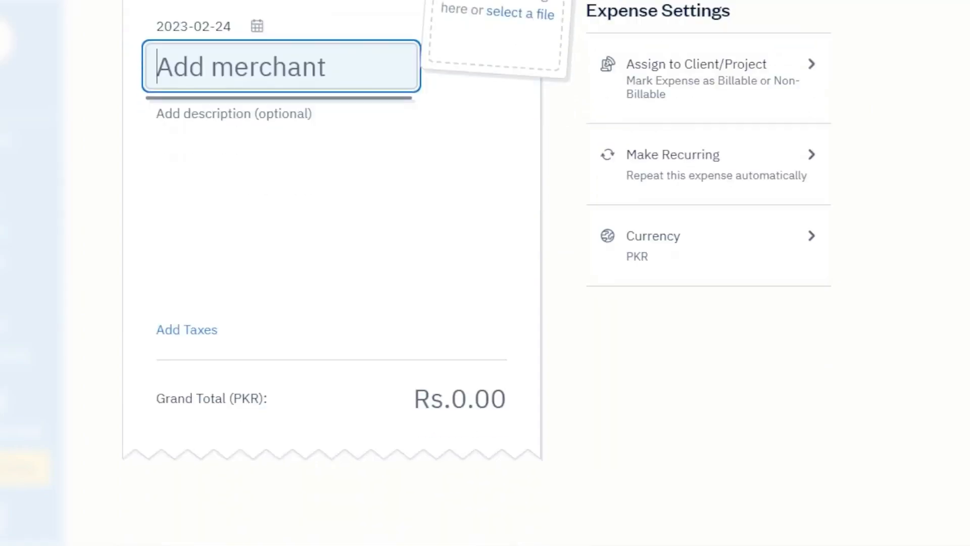
scroll(331, 273, "down", 1)
scroll(332, 273, "up", 1)
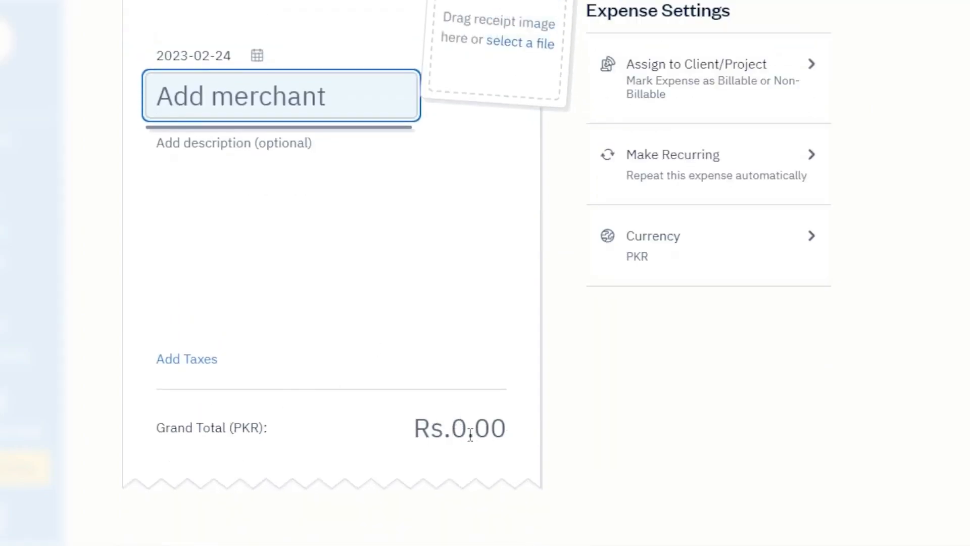
scroll(934, 207, "up", 2)
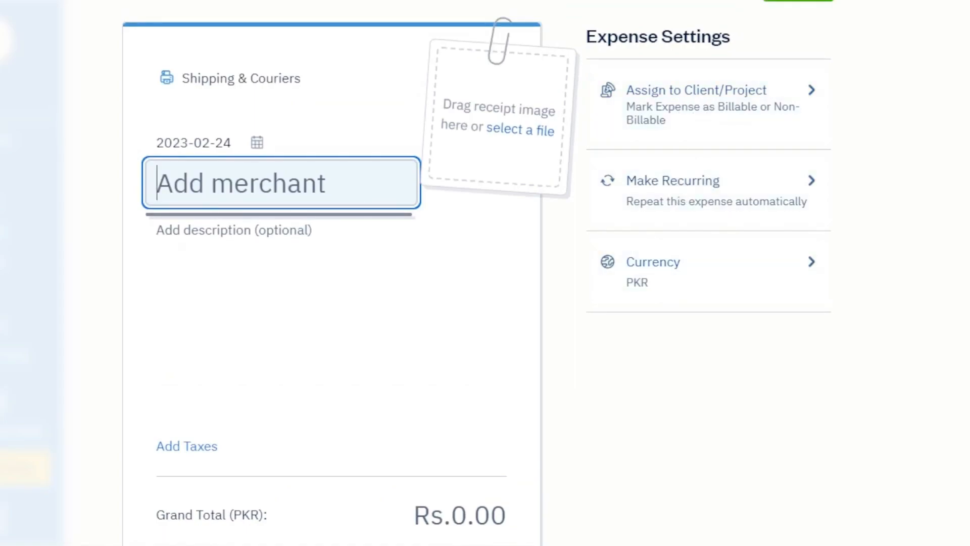
scroll(598, 104, "up", 1)
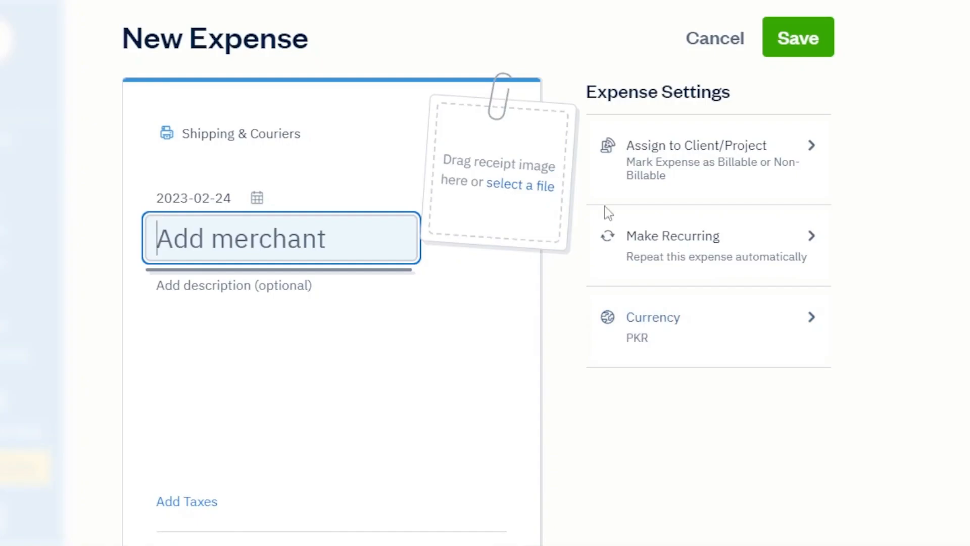
left_click(784, 48)
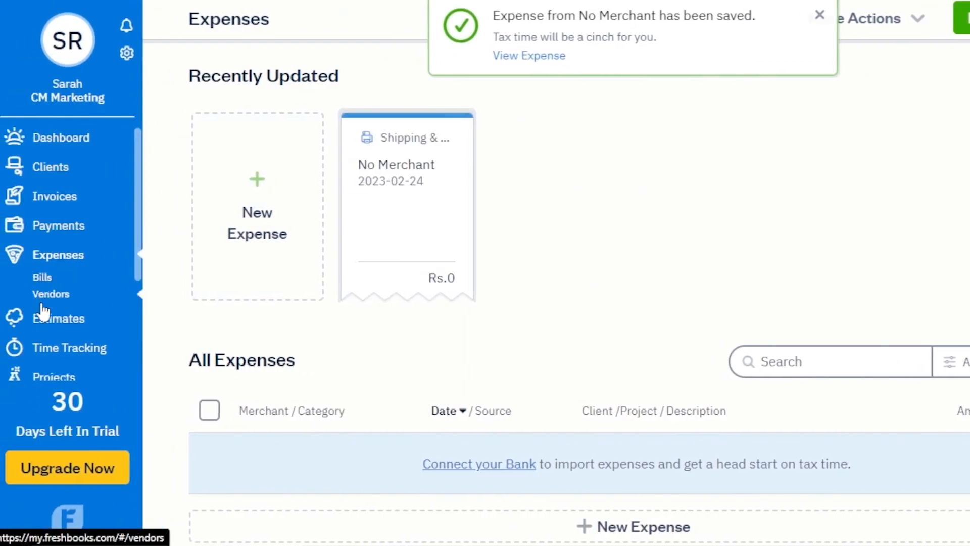
Start a new estimate from the Estimates and Proposals page and choose the existing CNM client as its recipient
left_click(50, 324)
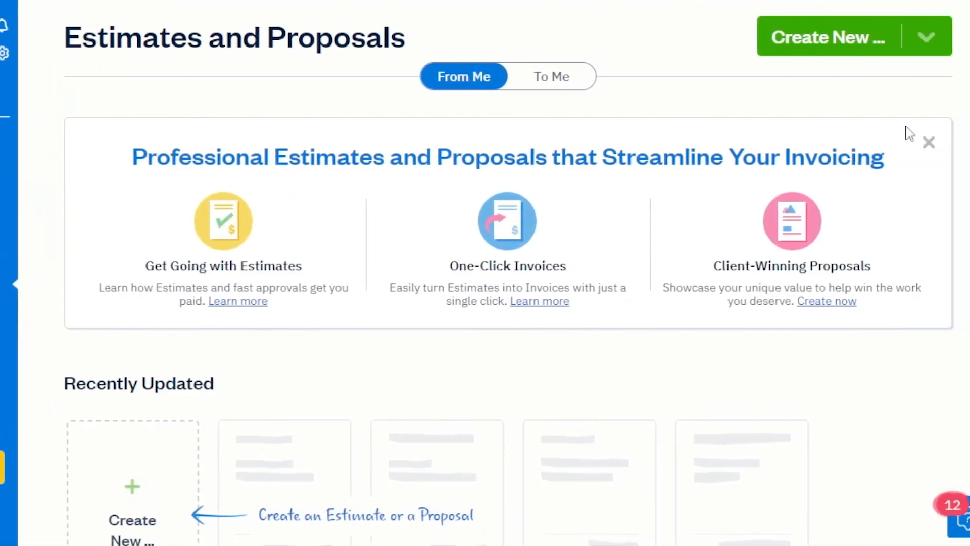
scroll(493, 290, "down", 5)
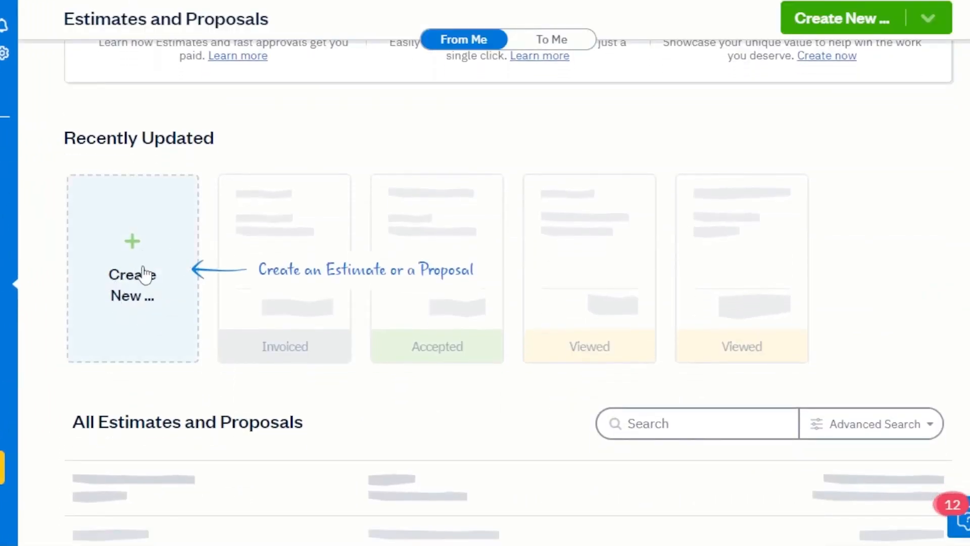
left_click(126, 265)
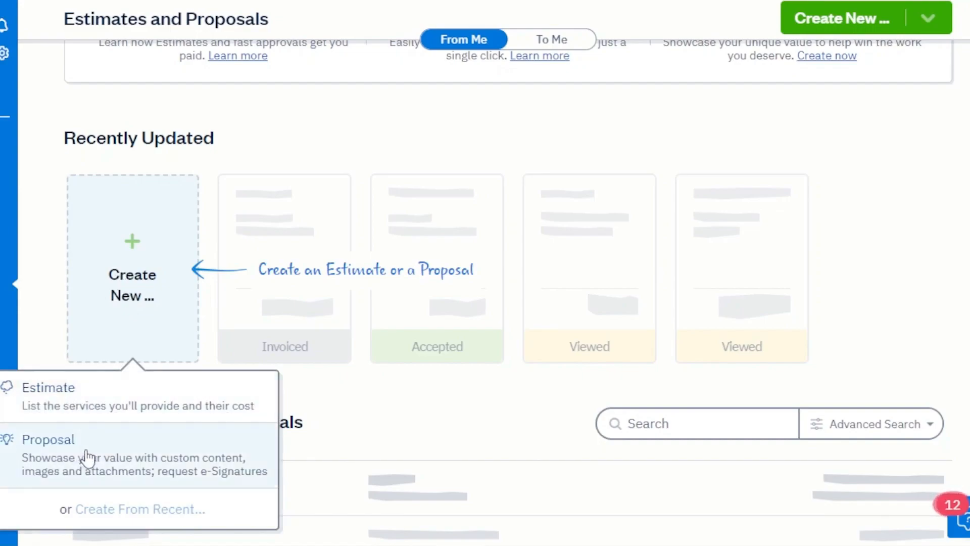
left_click(99, 403)
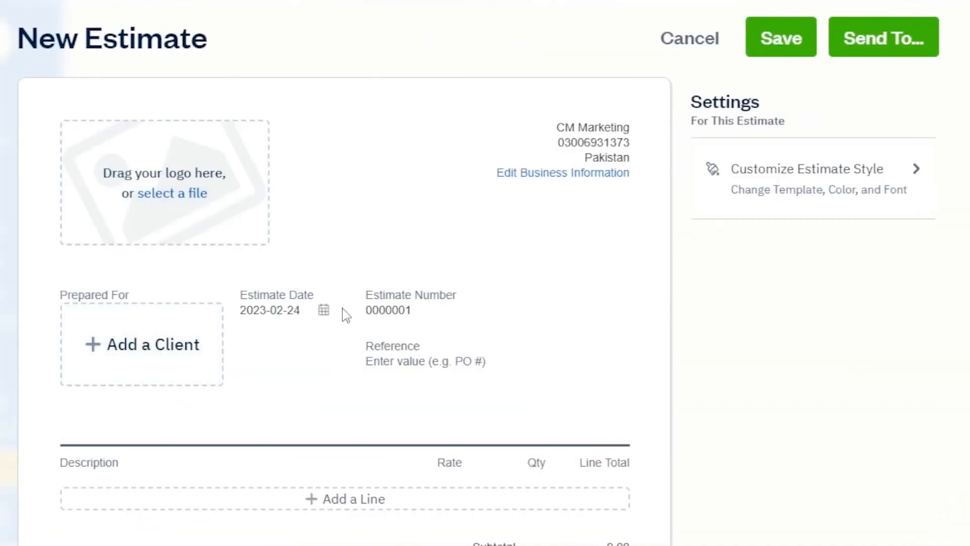
left_click(151, 340)
left_click(141, 390)
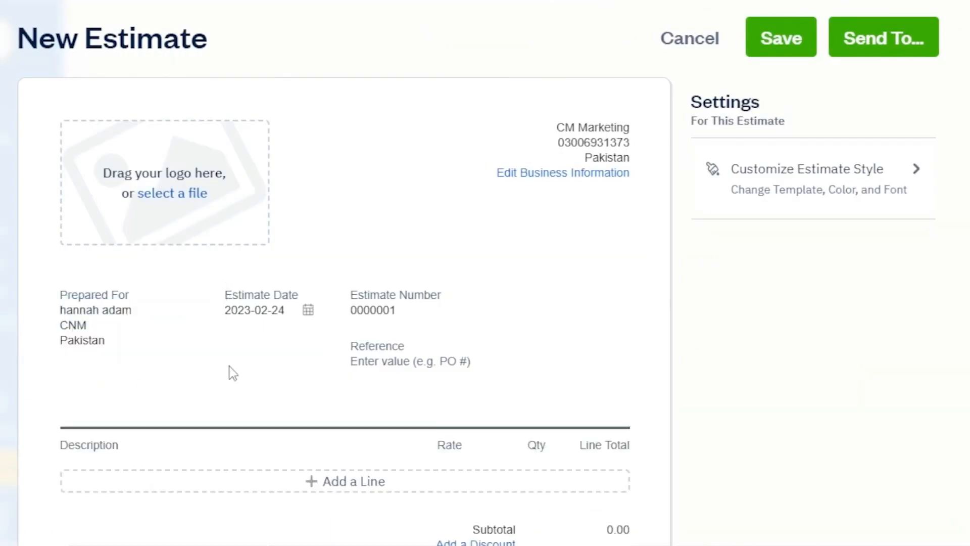
Review the new estimate's lines, totals, notes and settings, and discard the unsaved estimate
scroll(143, 383, "down", 5)
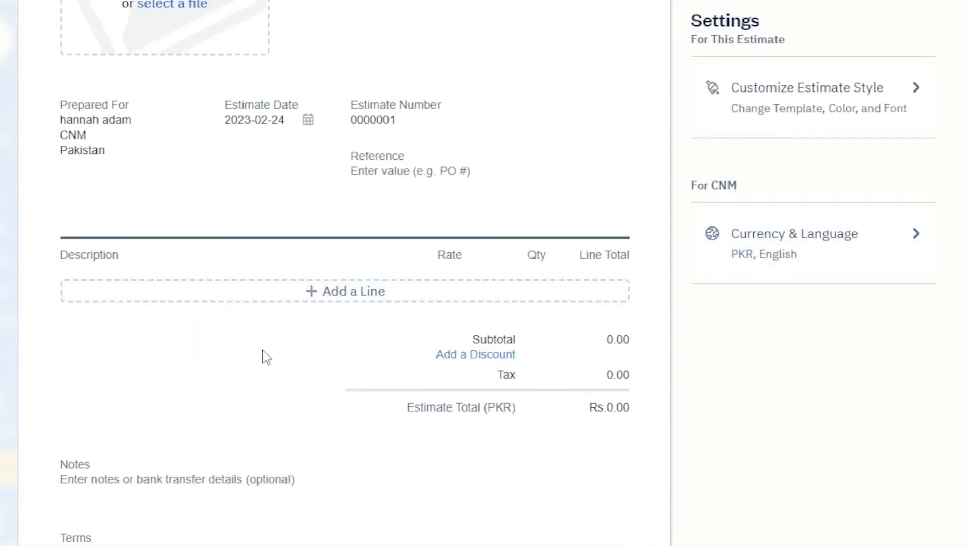
scroll(286, 146, "up", 2)
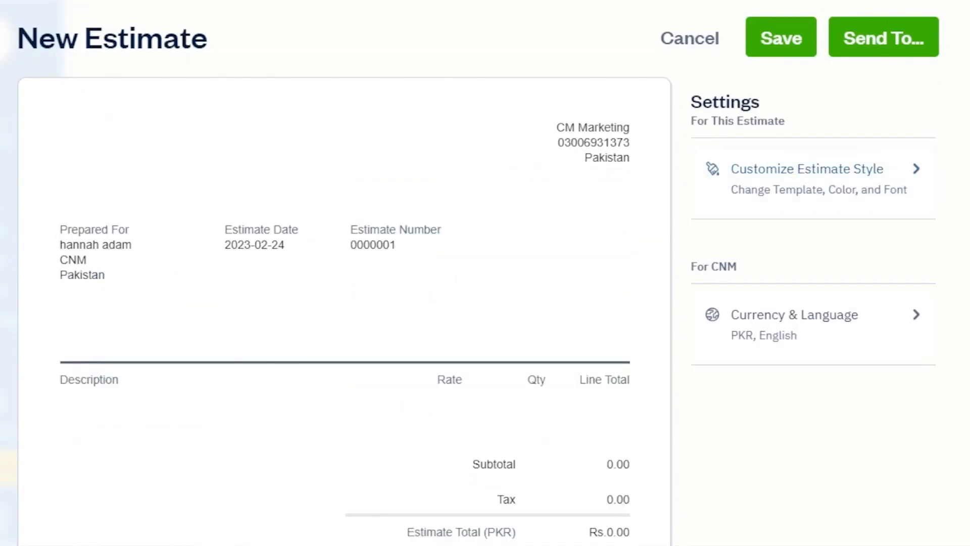
scroll(723, 186, "down", 8)
scroll(604, 93, "up", 8)
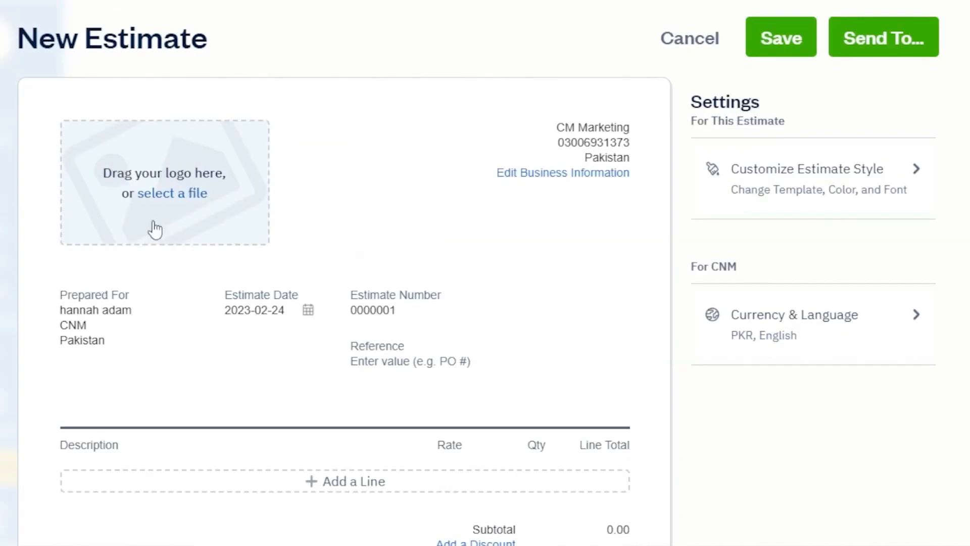
left_click(718, 41)
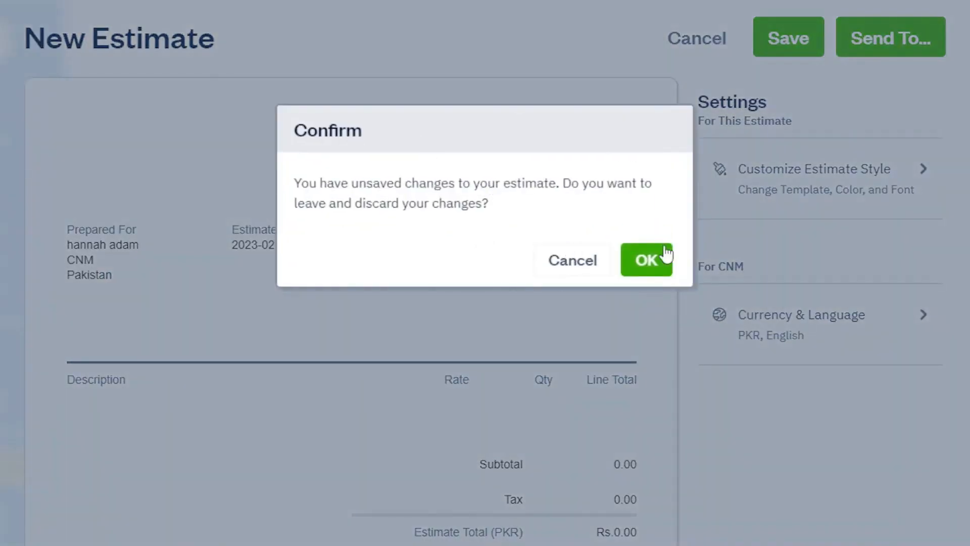
left_click(649, 264)
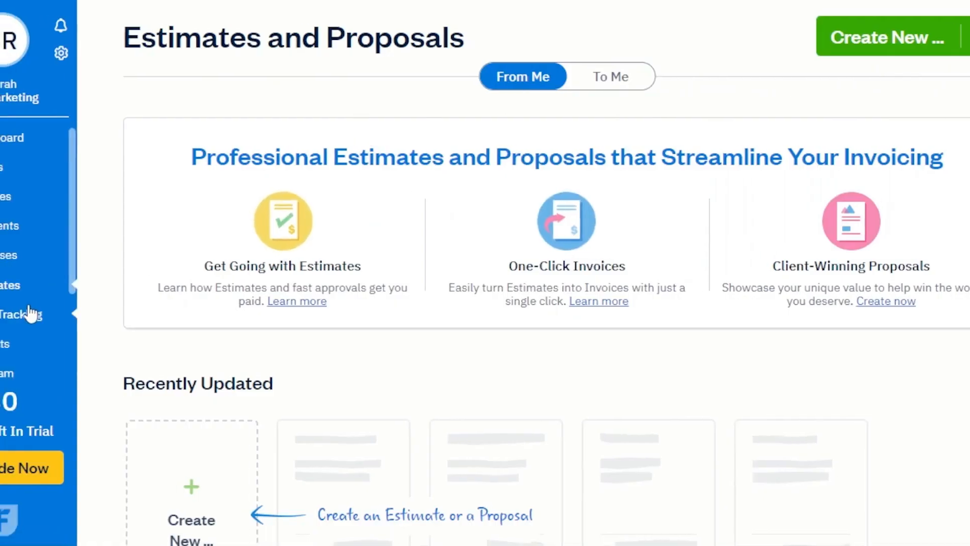
Start a new time entry on the Time Tracking page and assign it to Internal (CM Marketing)
left_click(94, 314)
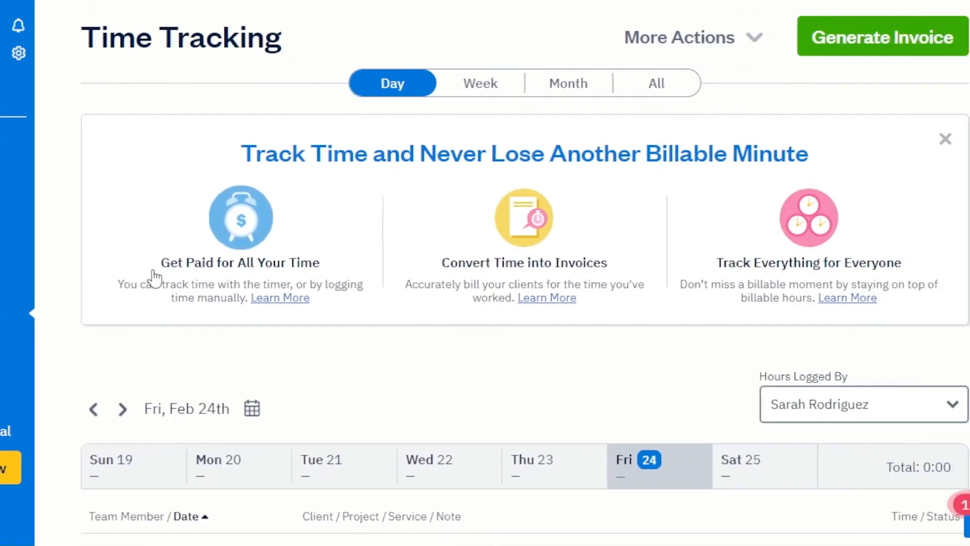
scroll(511, 273, "down", 4)
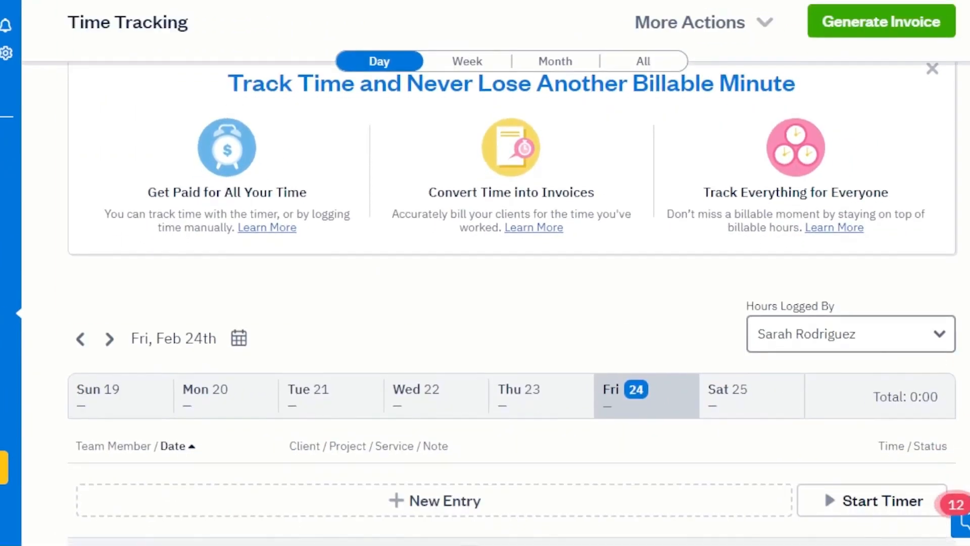
scroll(511, 303, "down", 2)
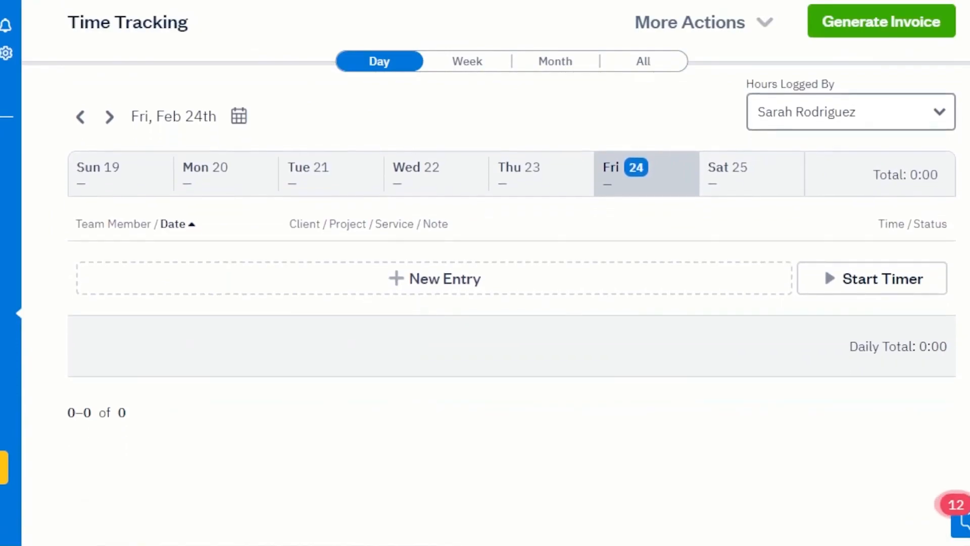
scroll(511, 303, "up", 5)
scroll(512, 303, "down", 5)
scroll(632, 279, "down", 2)
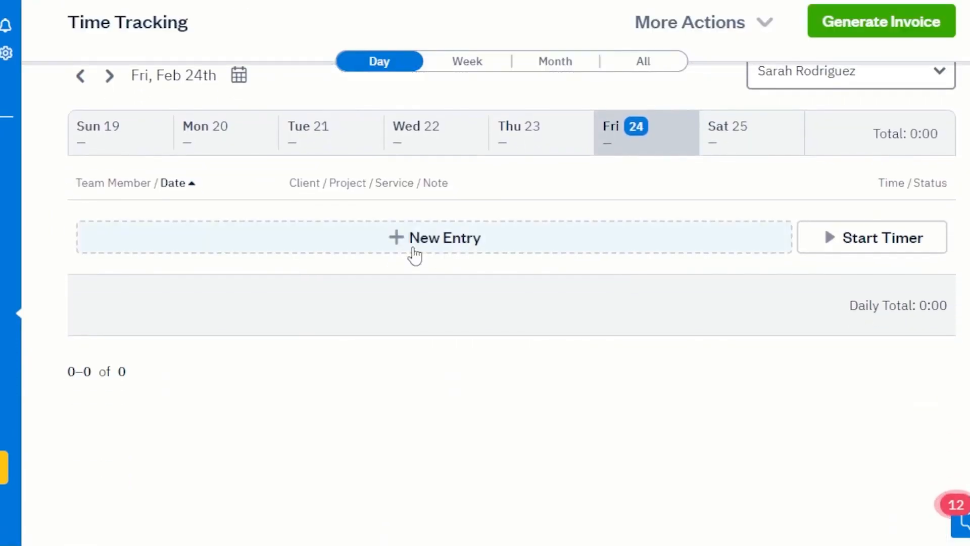
left_click(371, 244)
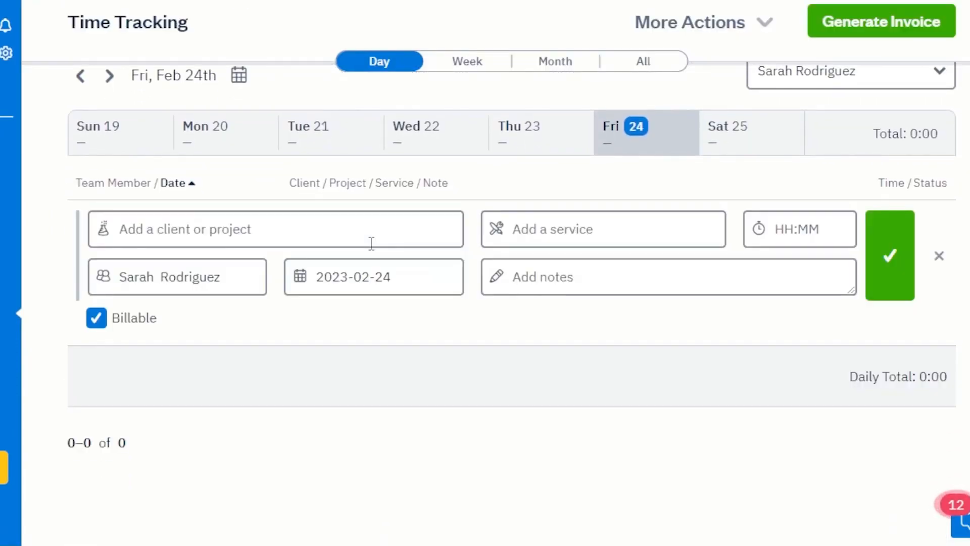
left_click(195, 232)
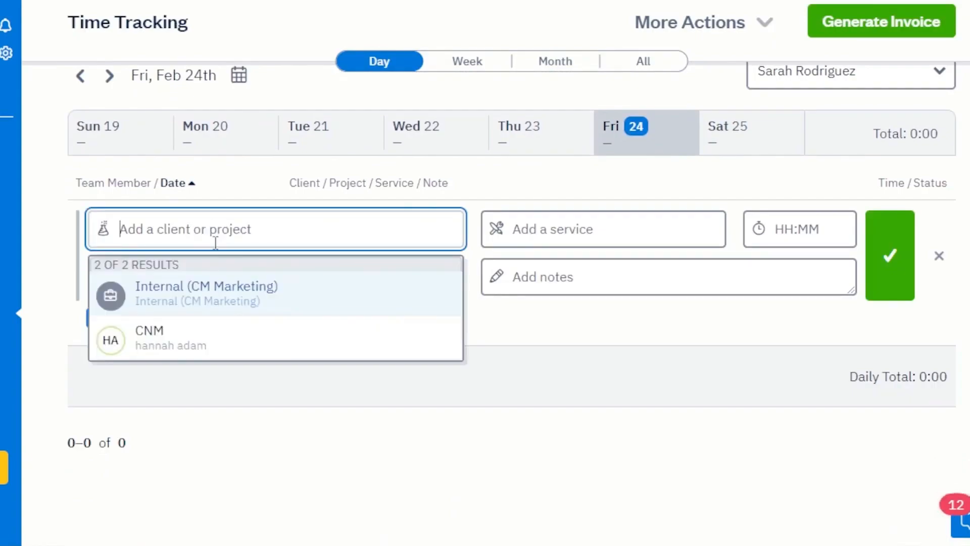
left_click(205, 293)
Set the time entry's service to freelancer and its duration to 2 hours, and log the entry
left_click(559, 238)
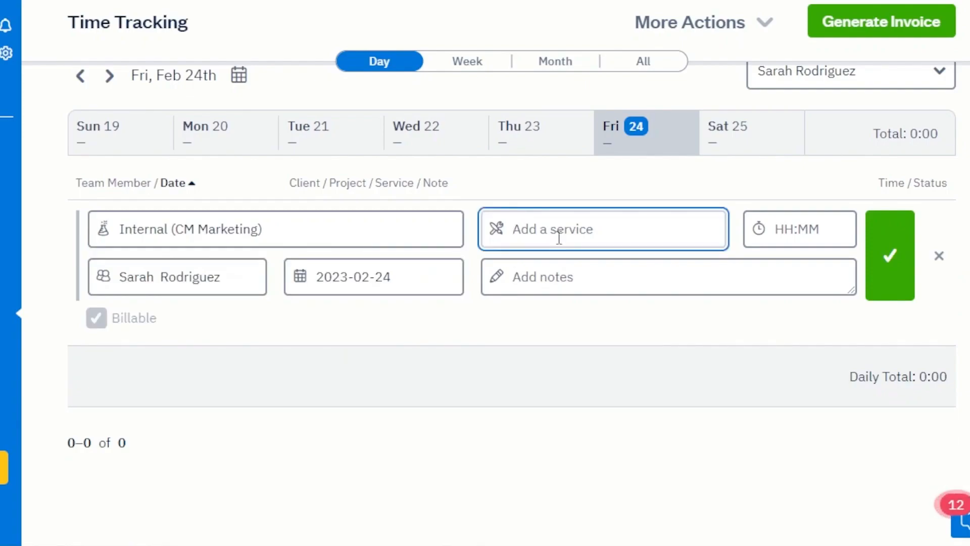
type("freelancer")
left_click(889, 265)
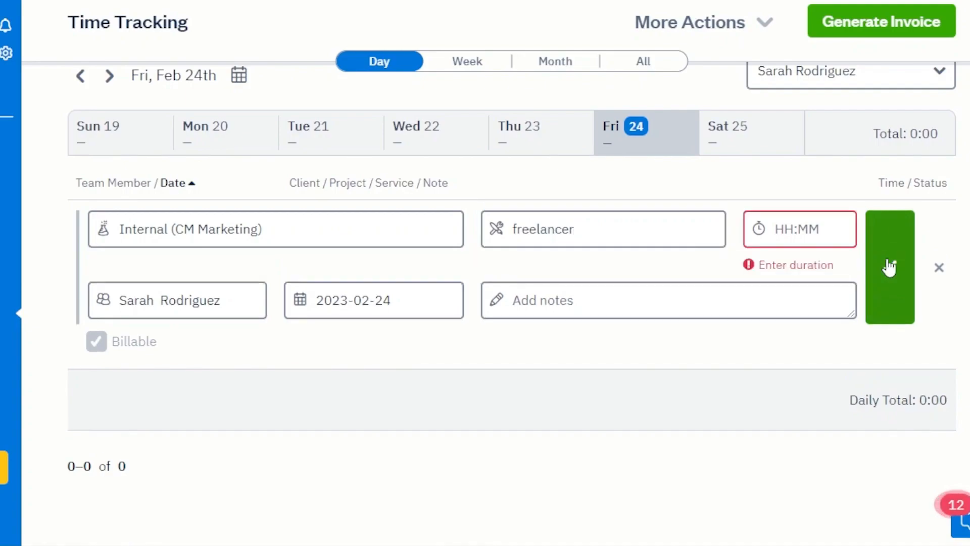
left_click(800, 235)
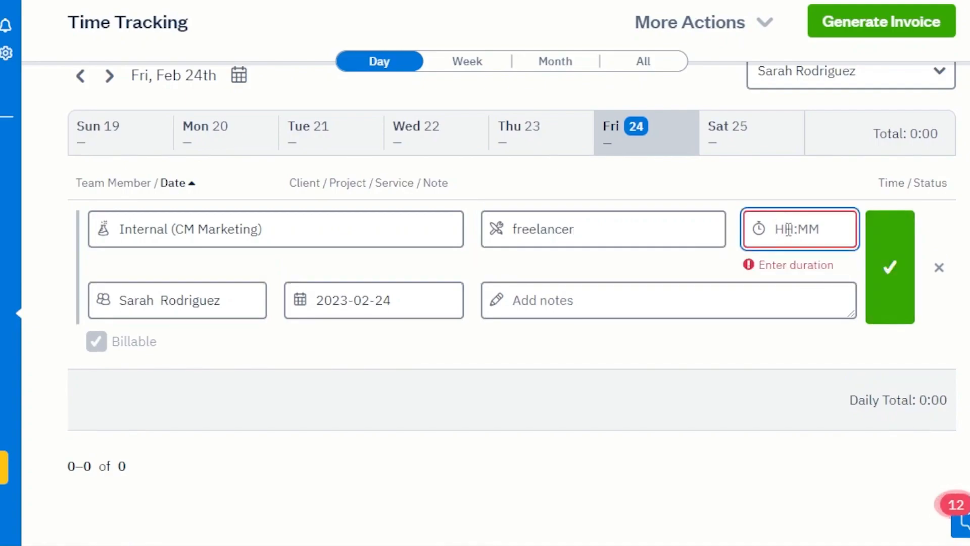
type("2")
left_click(881, 276)
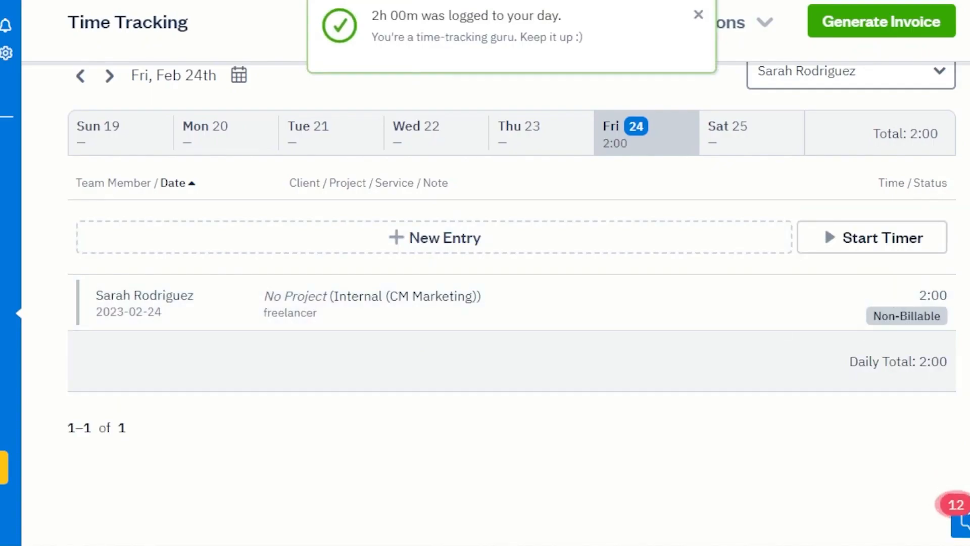
Look over the Time Tracking page with the logged entry, and open the Projects page to review its overview and project list
scroll(511, 303, "down", 1)
scroll(512, 303, "up", 4)
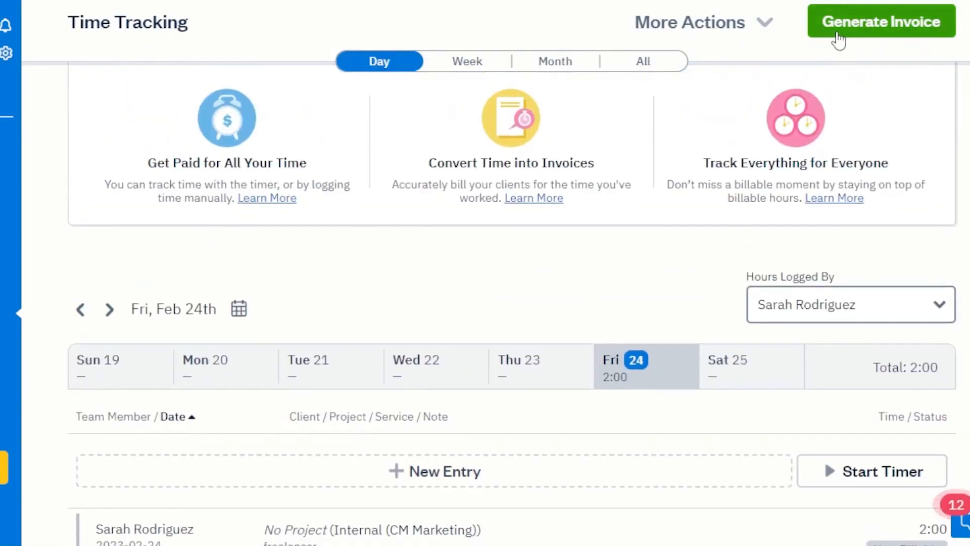
scroll(650, 259, "down", 3)
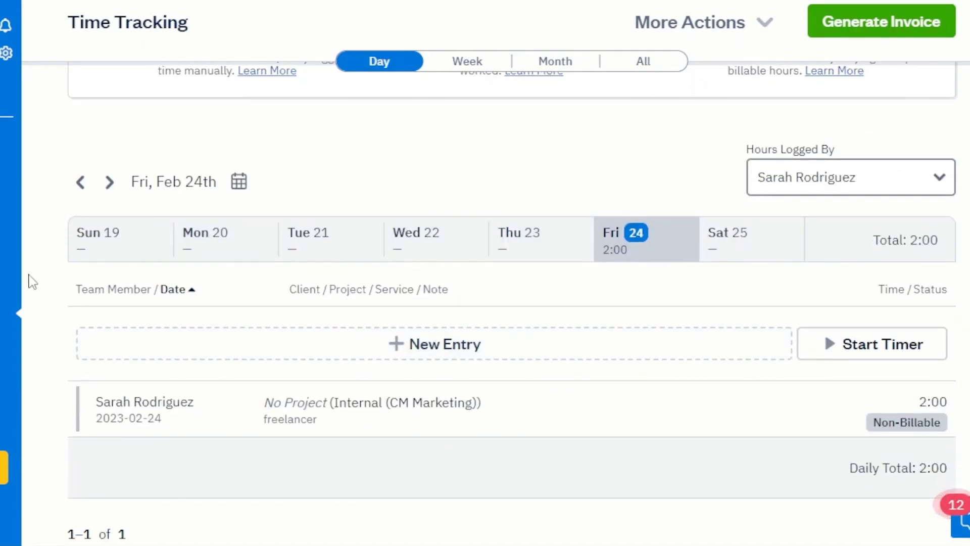
mouse_move(15, 303)
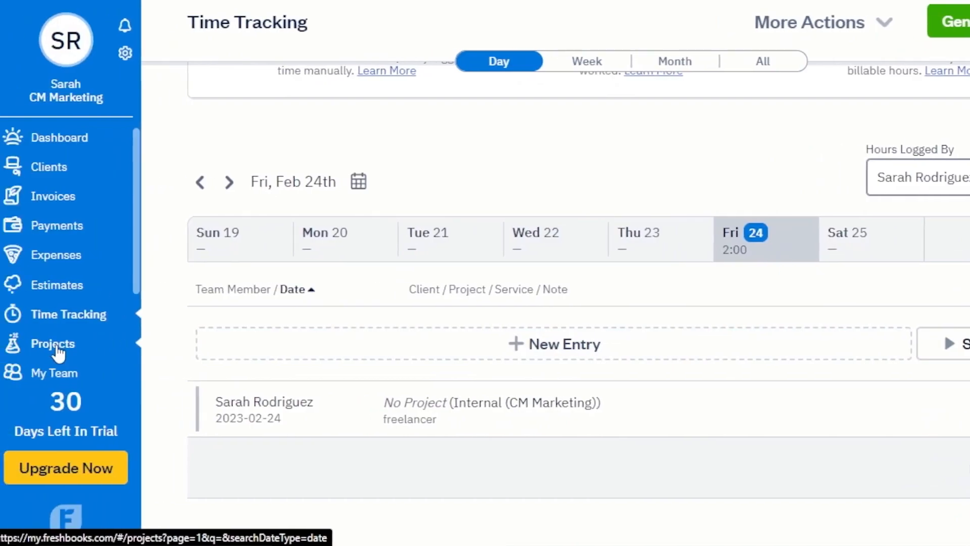
left_click(61, 344)
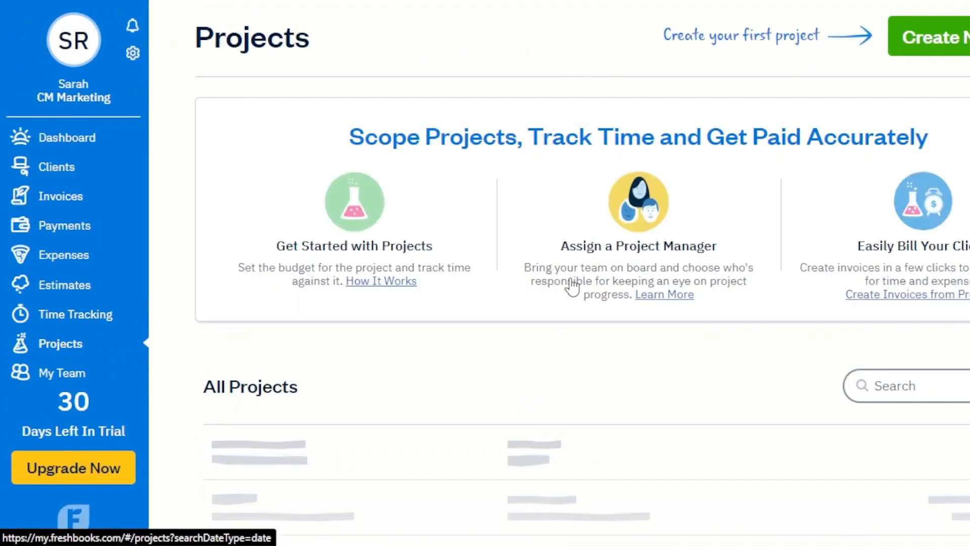
scroll(855, 173, "down", 3)
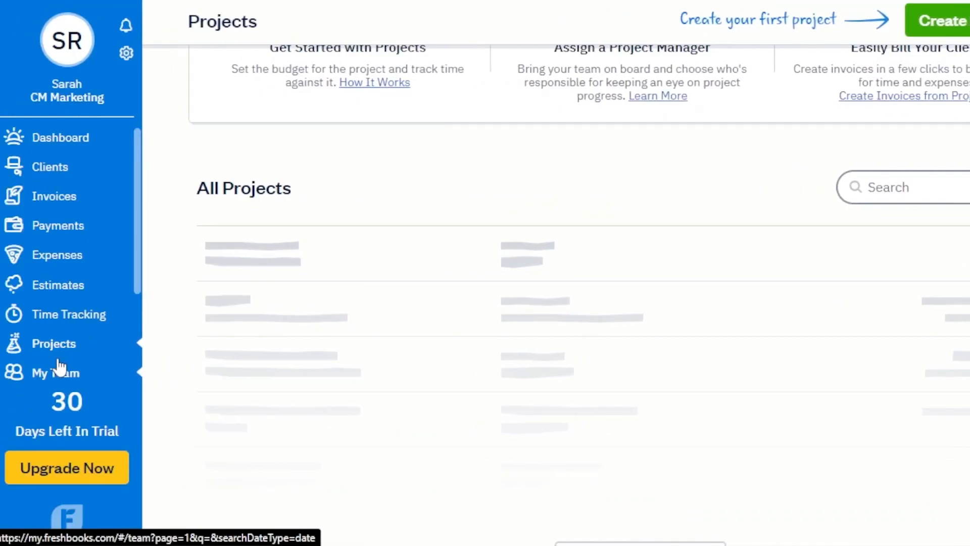
Open the My Team page, preview the Manager invitation form from the role choices, and dismiss it without filling it in
left_click(57, 379)
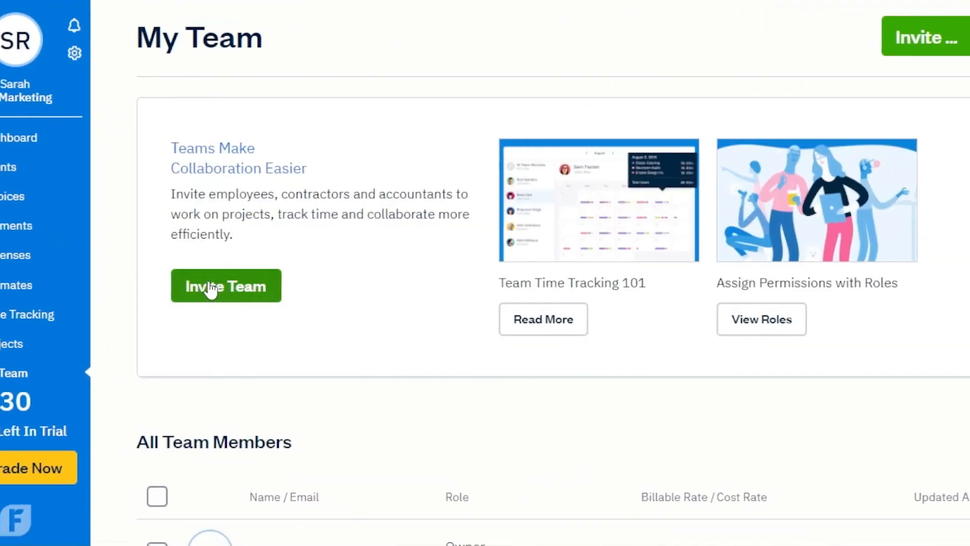
left_click(159, 290)
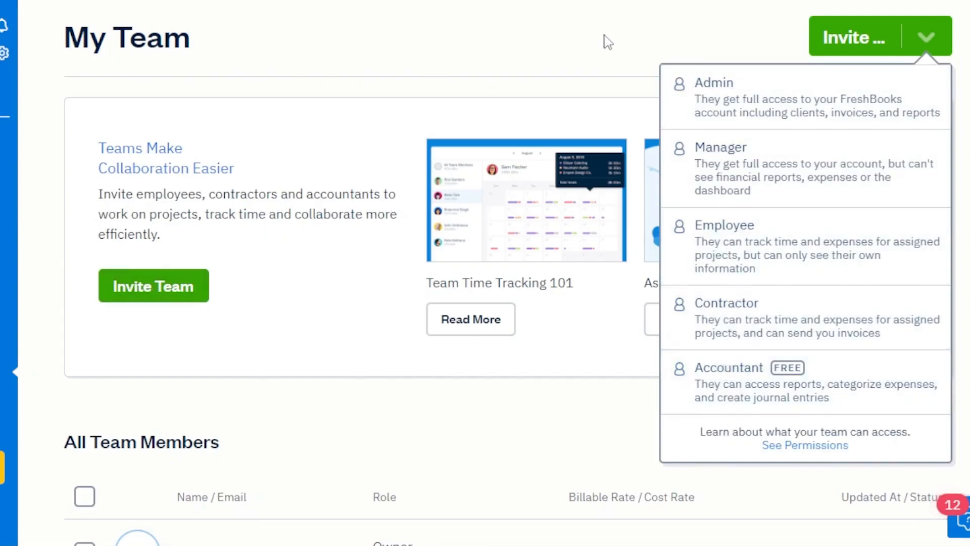
left_click(878, 43)
left_click(877, 43)
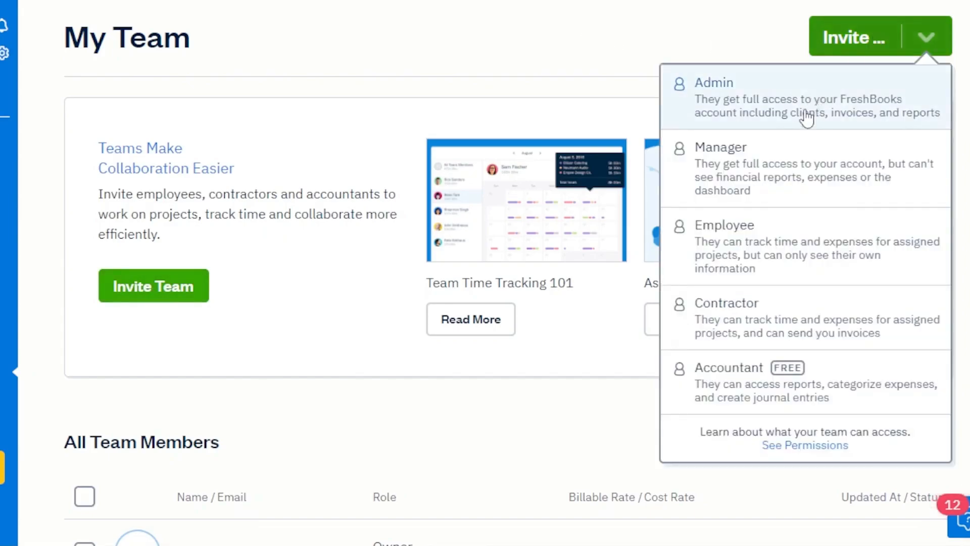
left_click(777, 169)
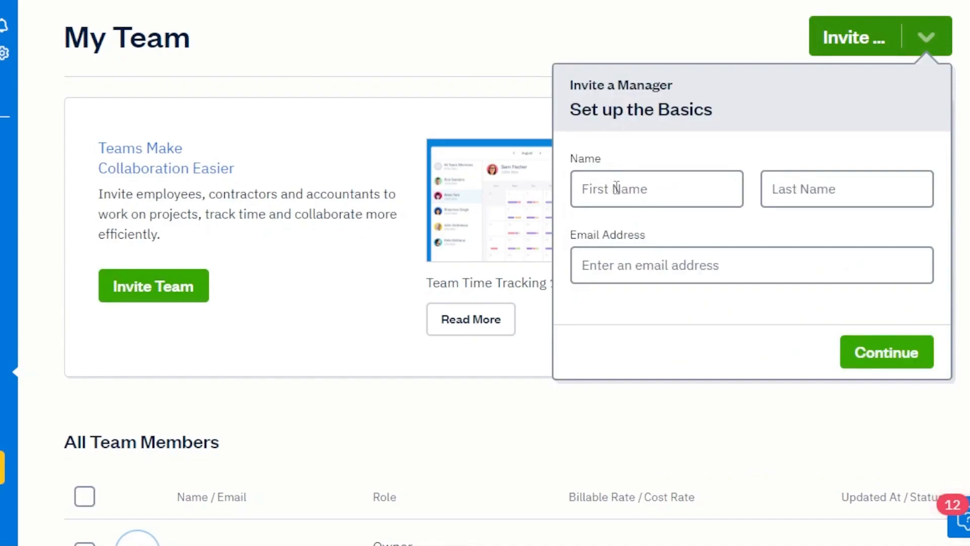
left_click(627, 439)
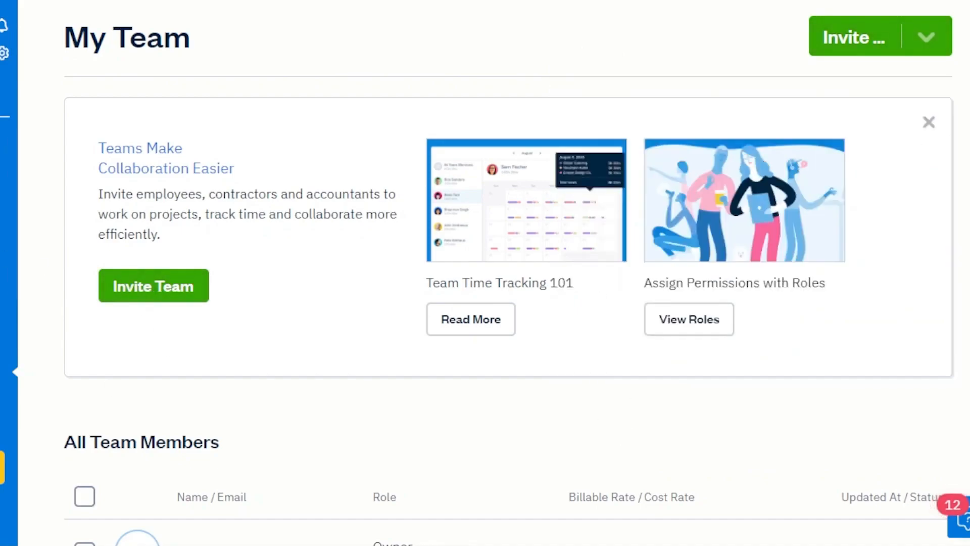